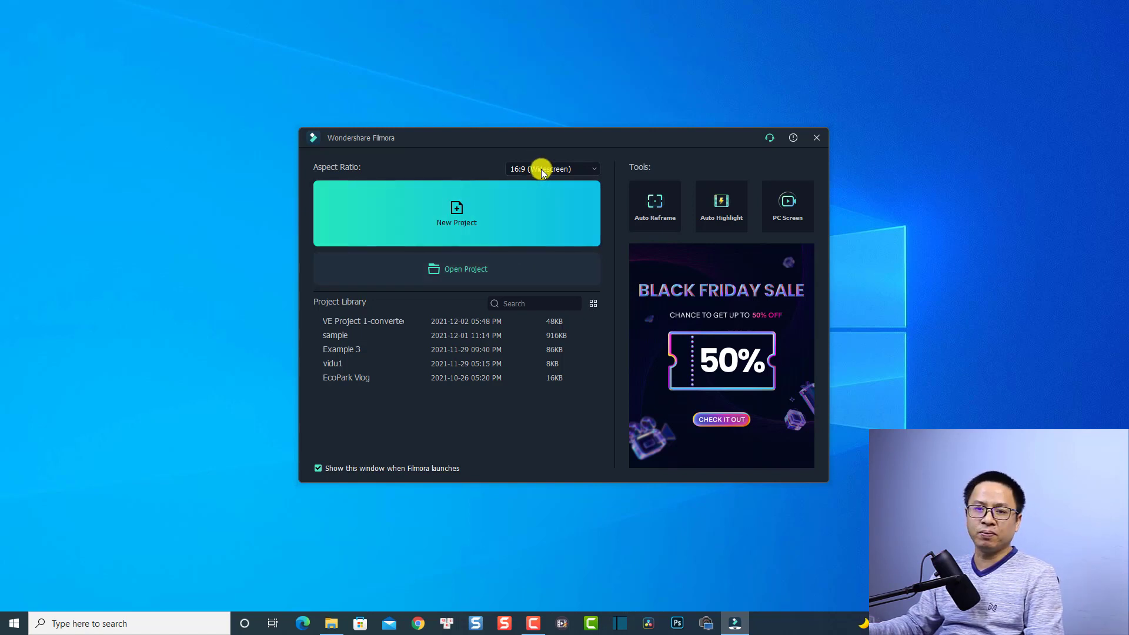
- Keep the 16:9 (Widescreen) aspect ratio and create a new project
left_click(541, 169)
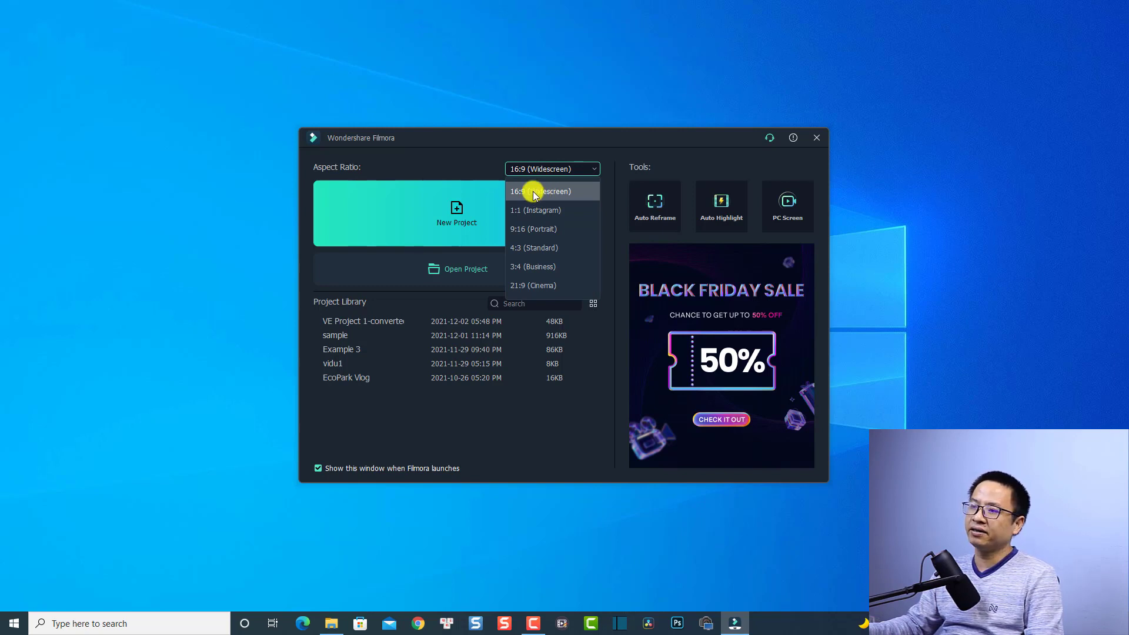
left_click(535, 192)
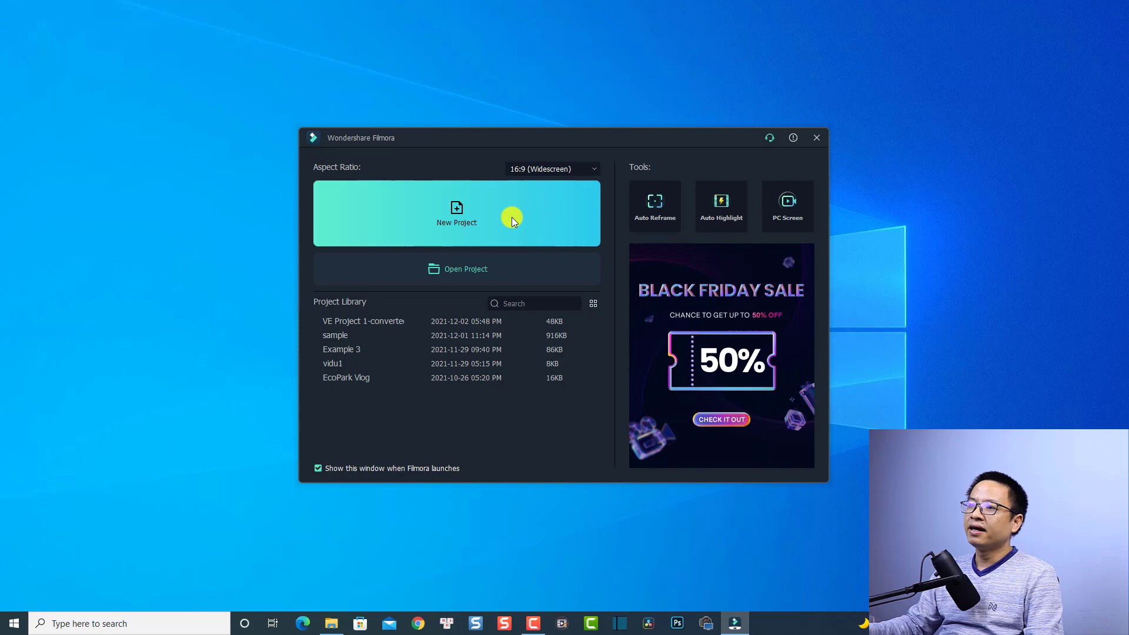
left_click(457, 219)
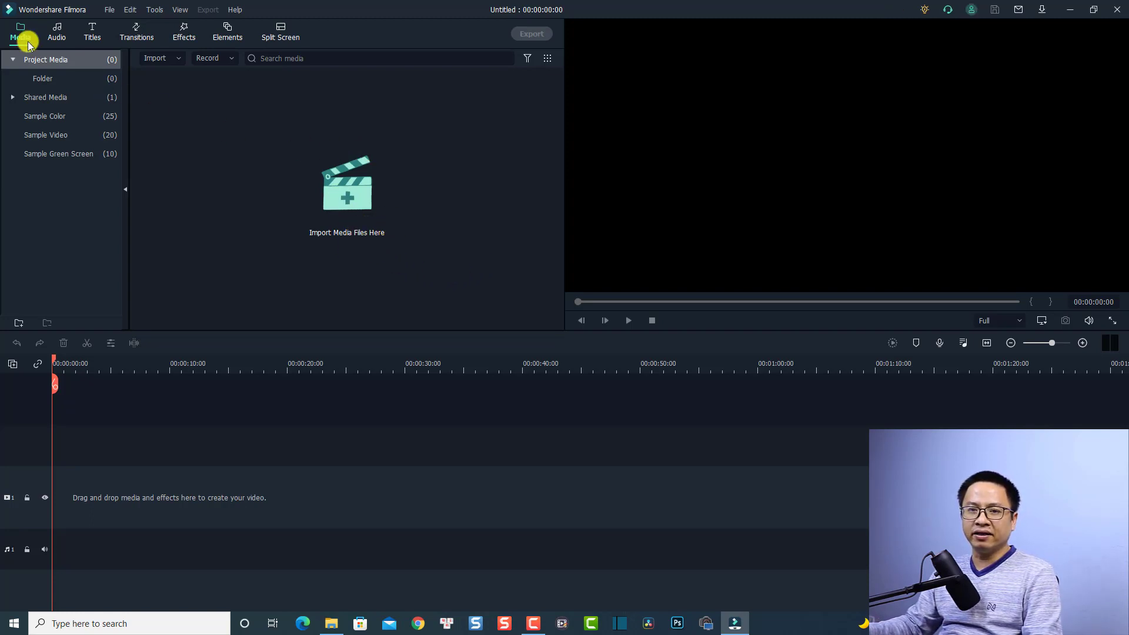
- Import the Dance - 13455 video from Downloads into the media library
left_click(340, 189)
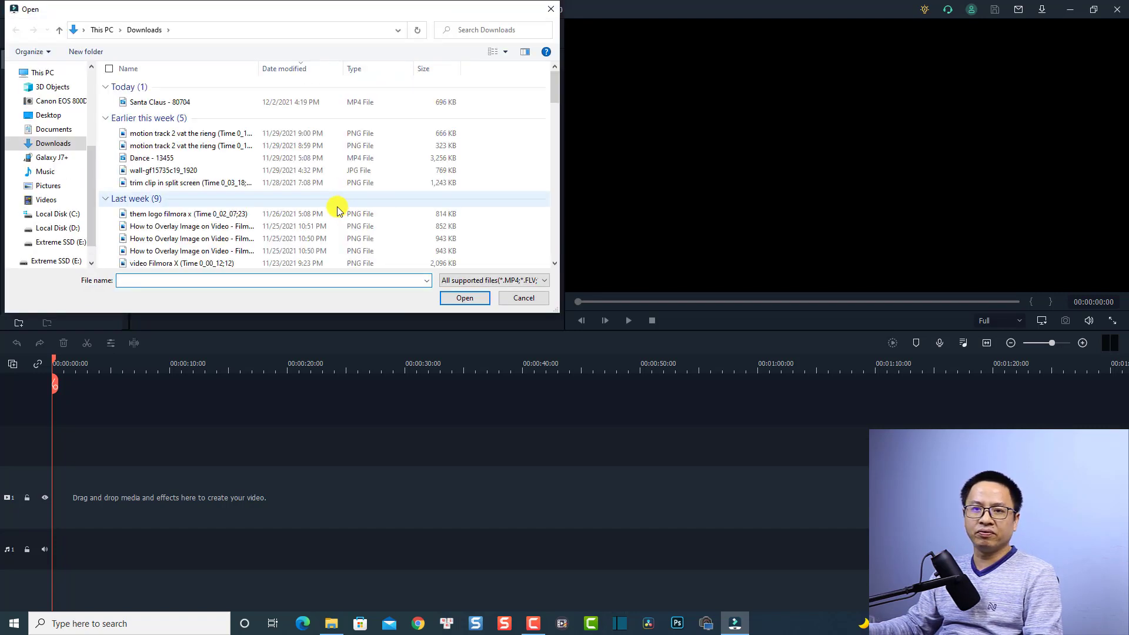
left_click(143, 162)
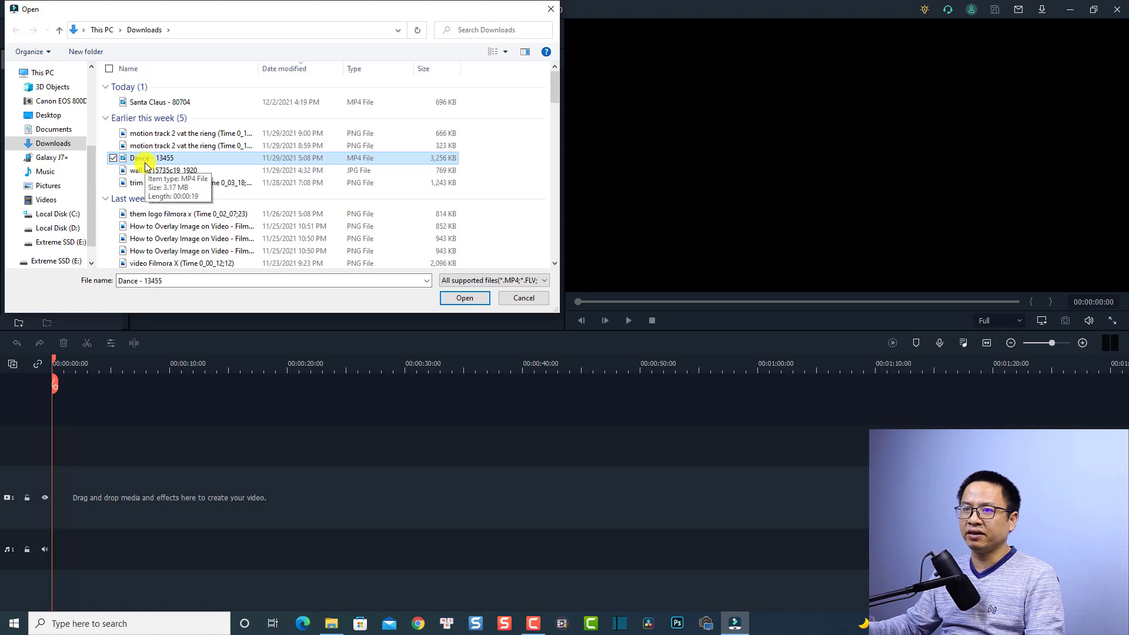
left_click(463, 298)
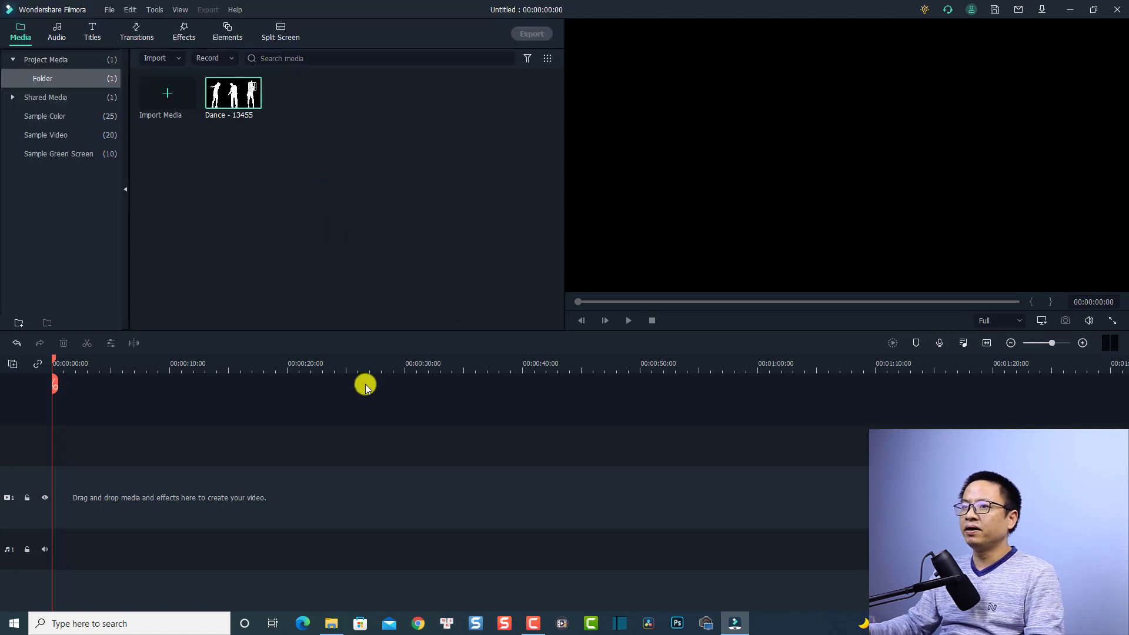
- Preview the Dance - 13455 clip, then stop playback
mouse_move(233, 109)
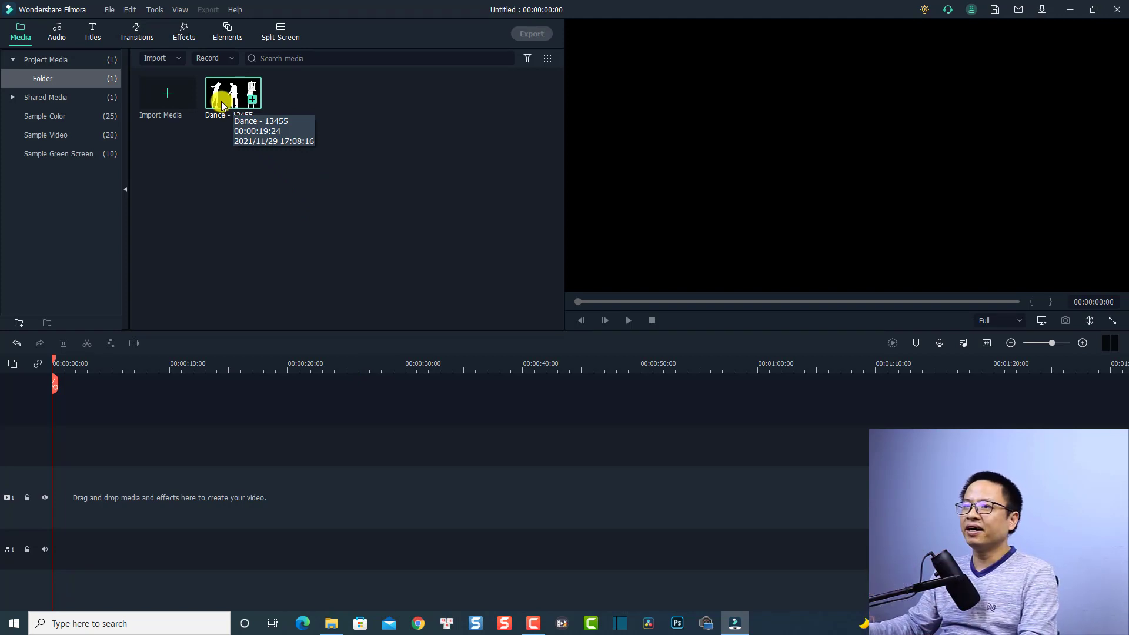
double_click(219, 99)
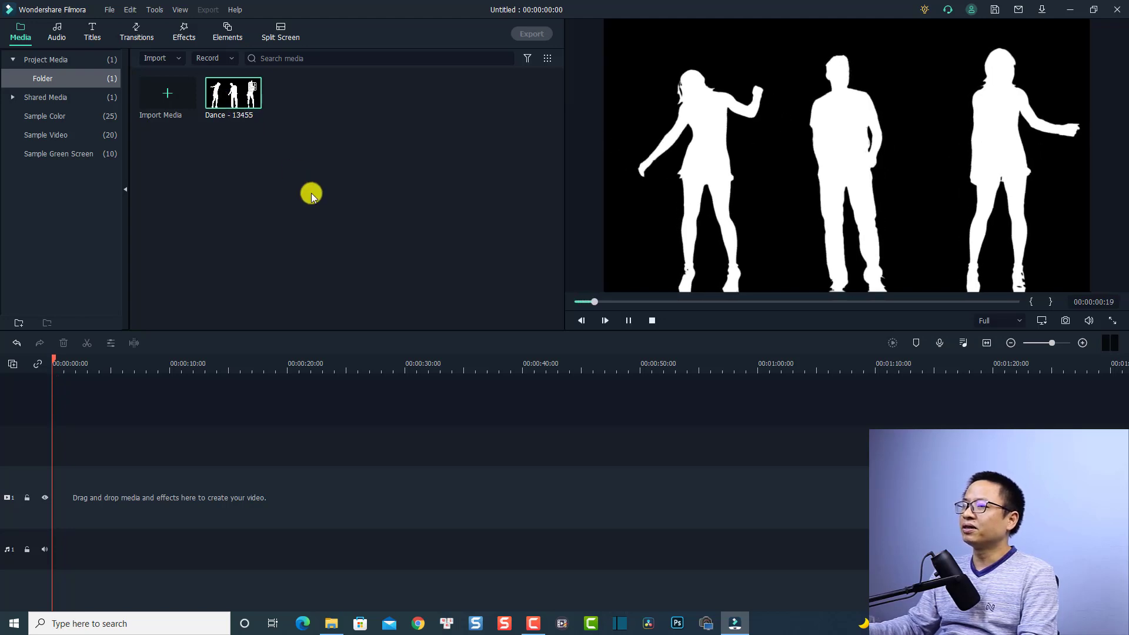
key("space")
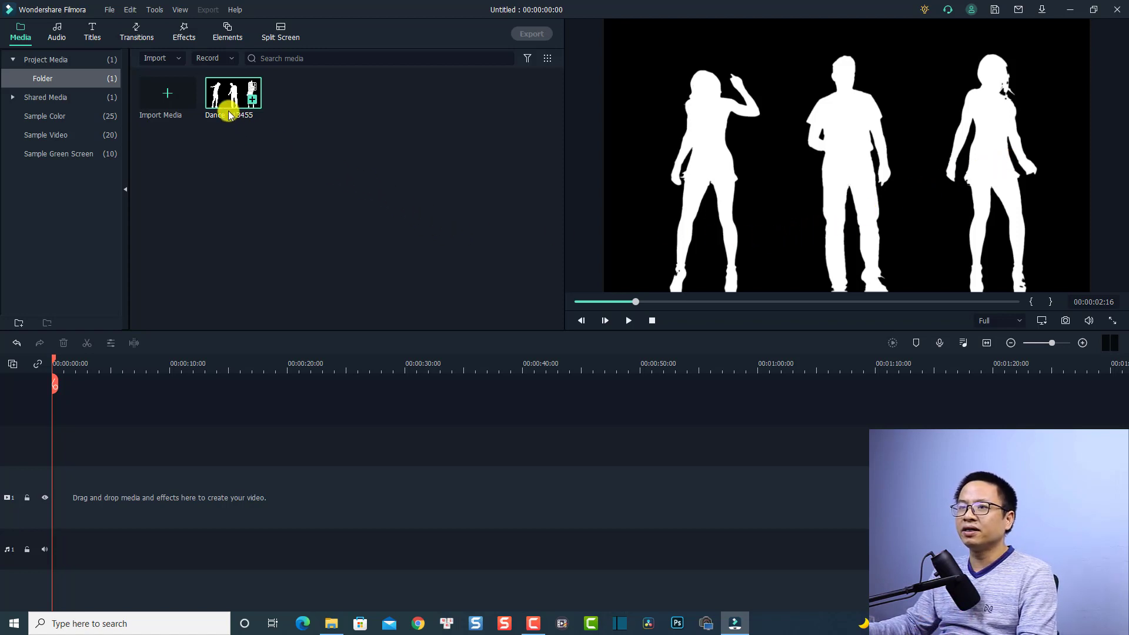
- Put Dance - 13455 on video track 1 at zero, fit the timeline, play it, and rewind to the start
left_click_drag(227, 109, 56, 491)
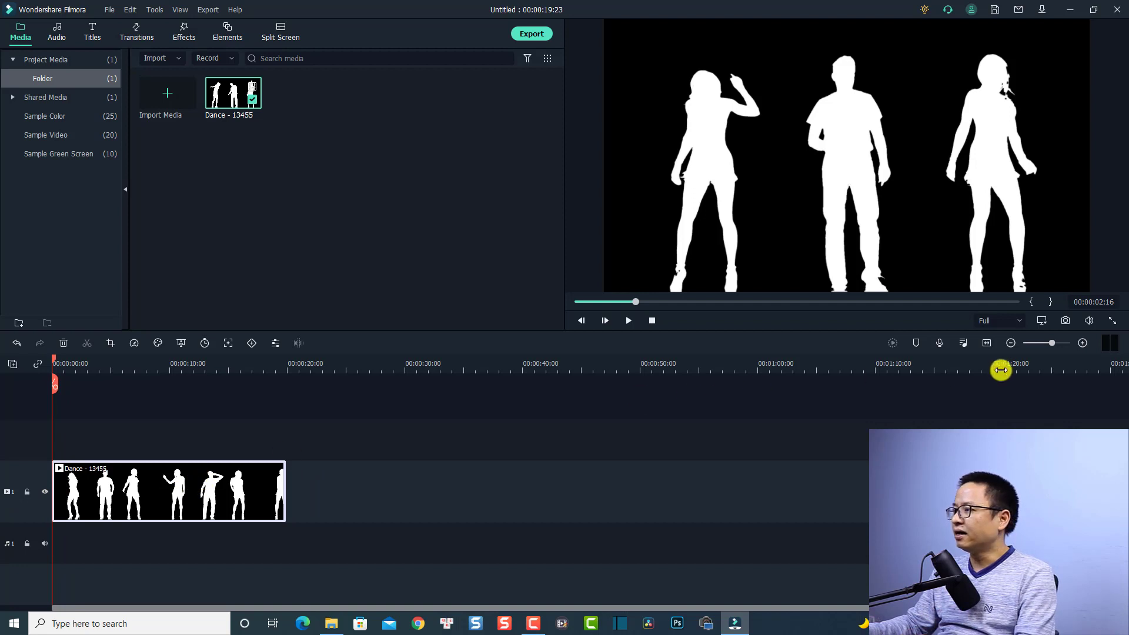
left_click(987, 343)
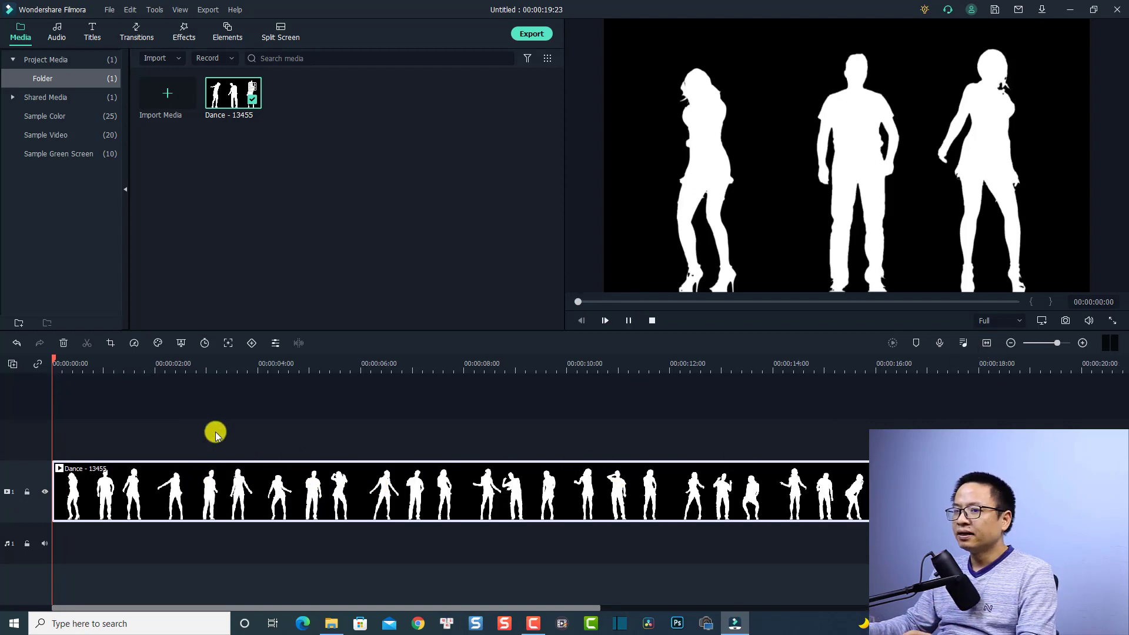
key("space")
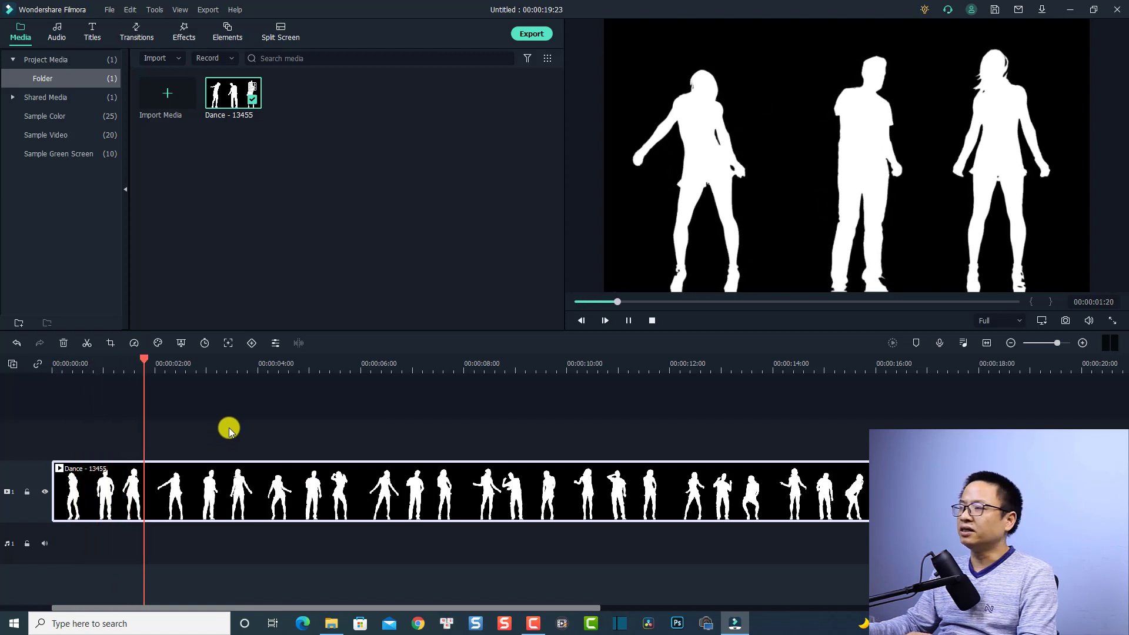
key("space")
left_click(79, 368)
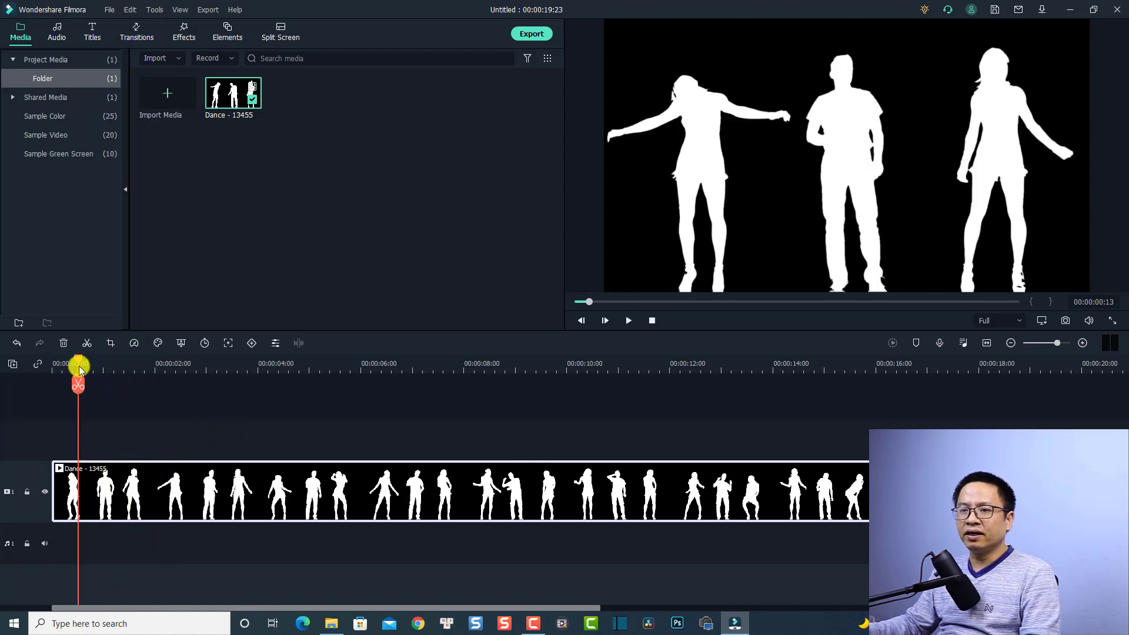
left_click_drag(79, 365, 43, 361)
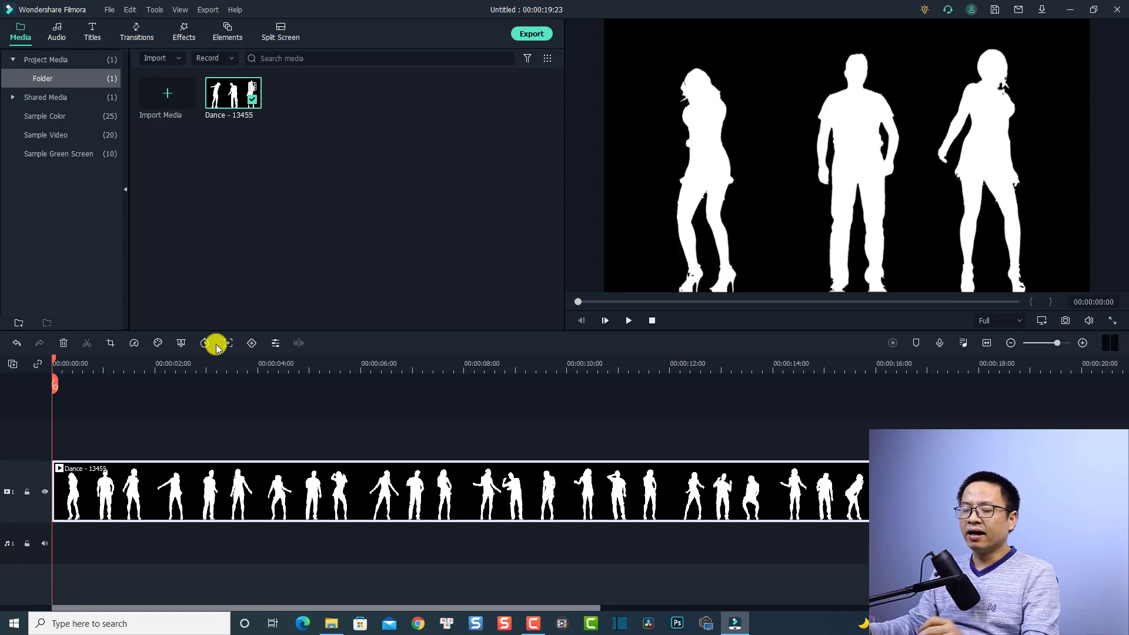
- Enable Motion Tracking on the Dance clip, fit the box to the left woman's torso, and track her
double_click(115, 488)
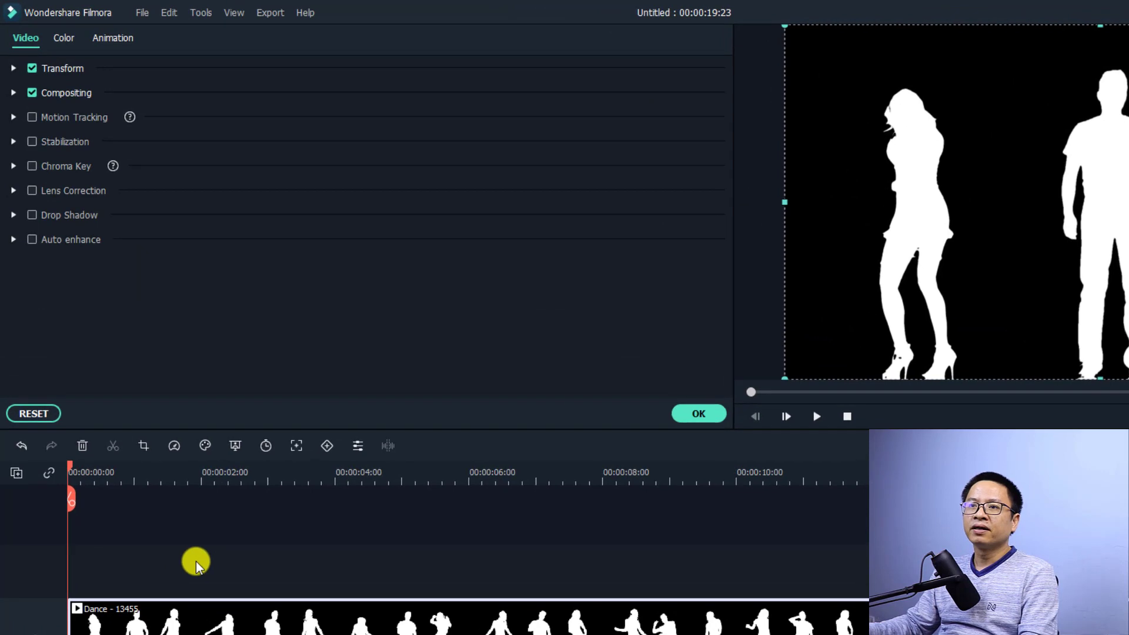
left_click(32, 118)
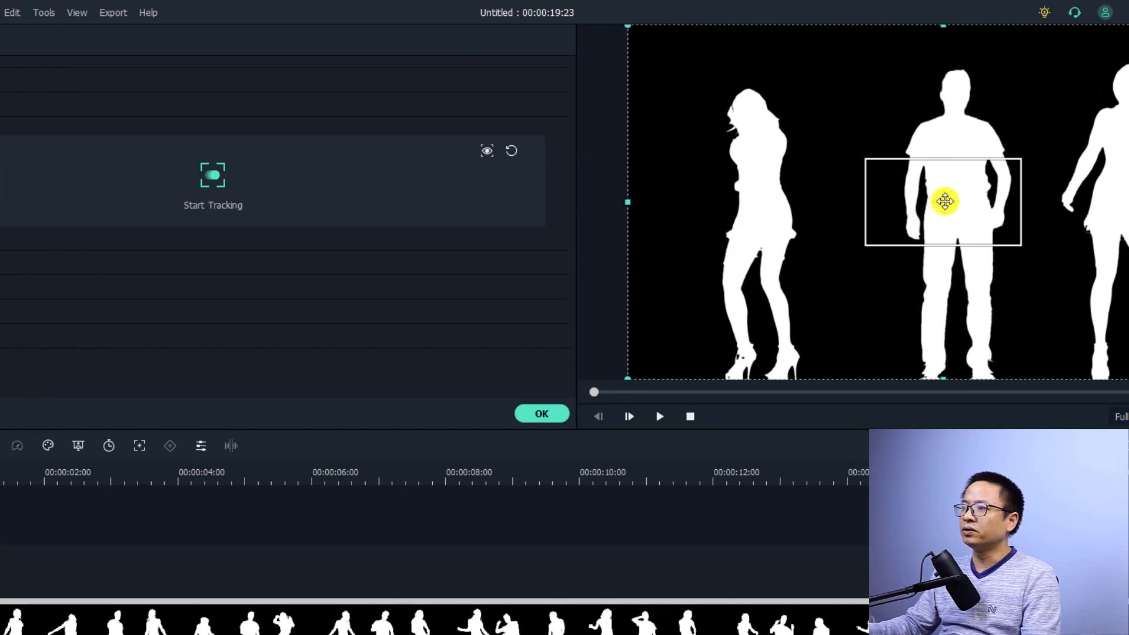
left_click_drag(945, 201, 760, 199)
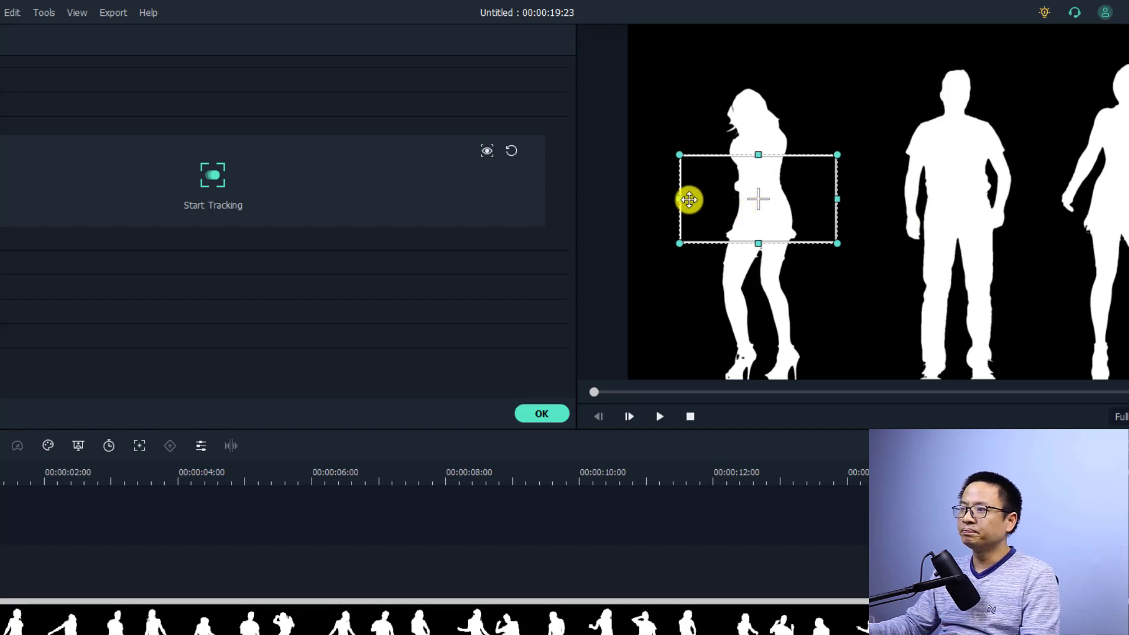
left_click_drag(682, 200, 730, 199)
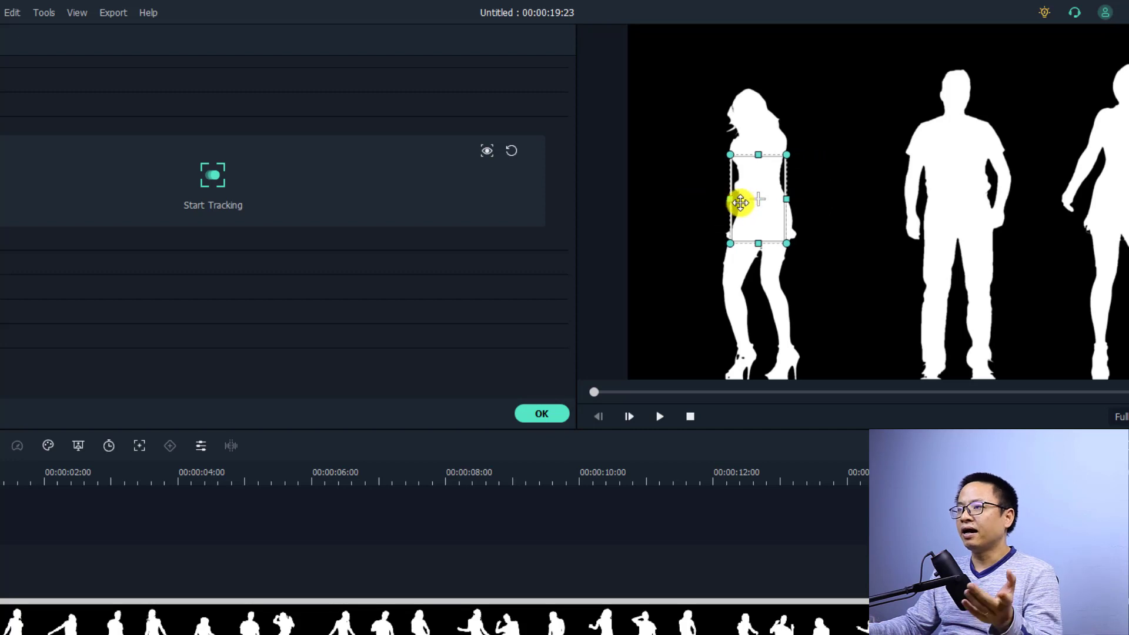
left_click(488, 151)
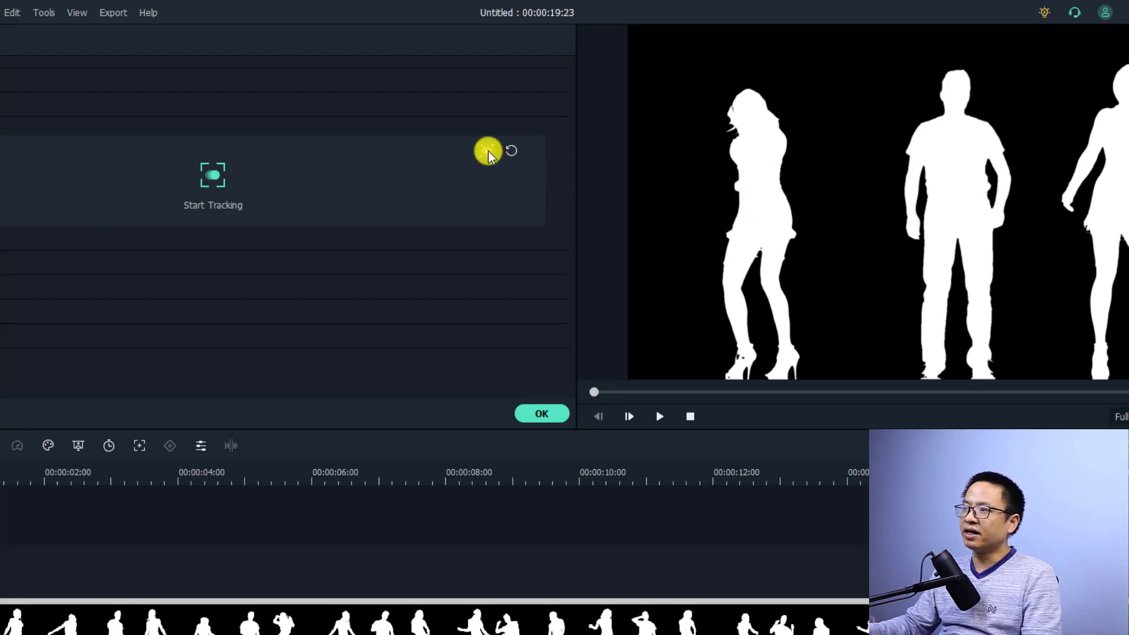
left_click(489, 151)
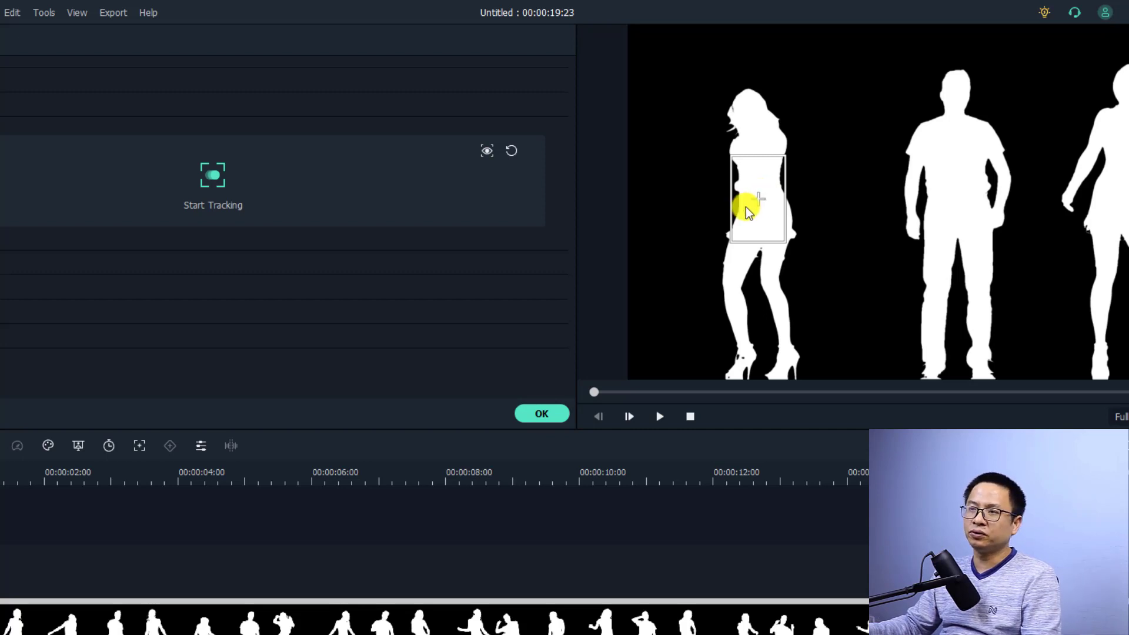
left_click(210, 177)
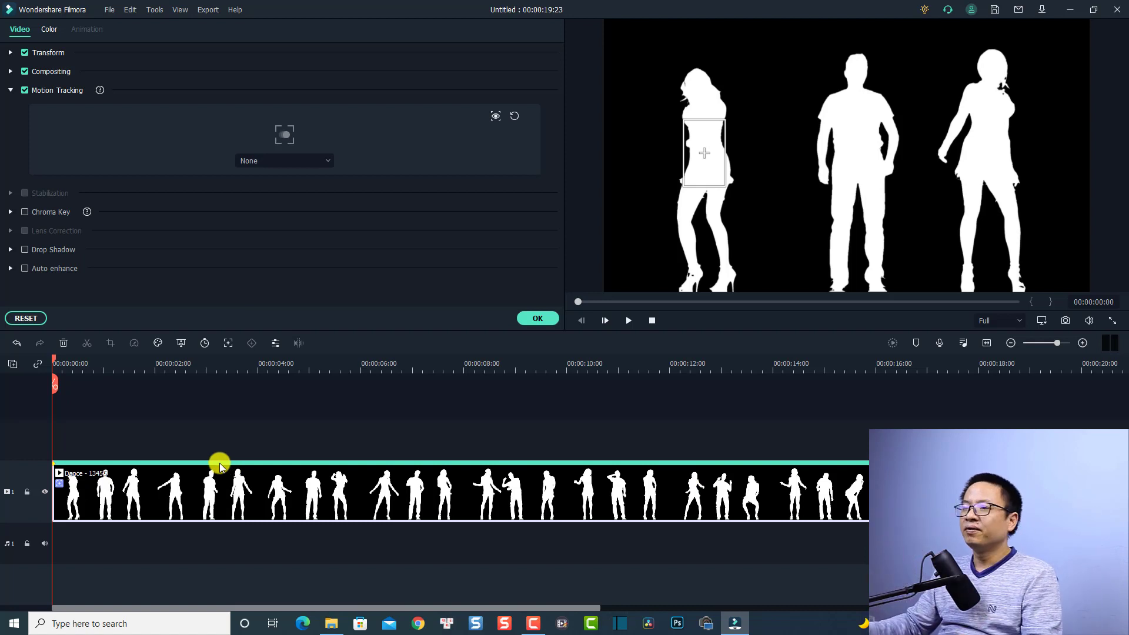
- Close the clip settings and place the Default Title on track 2 at the start
left_click(536, 318)
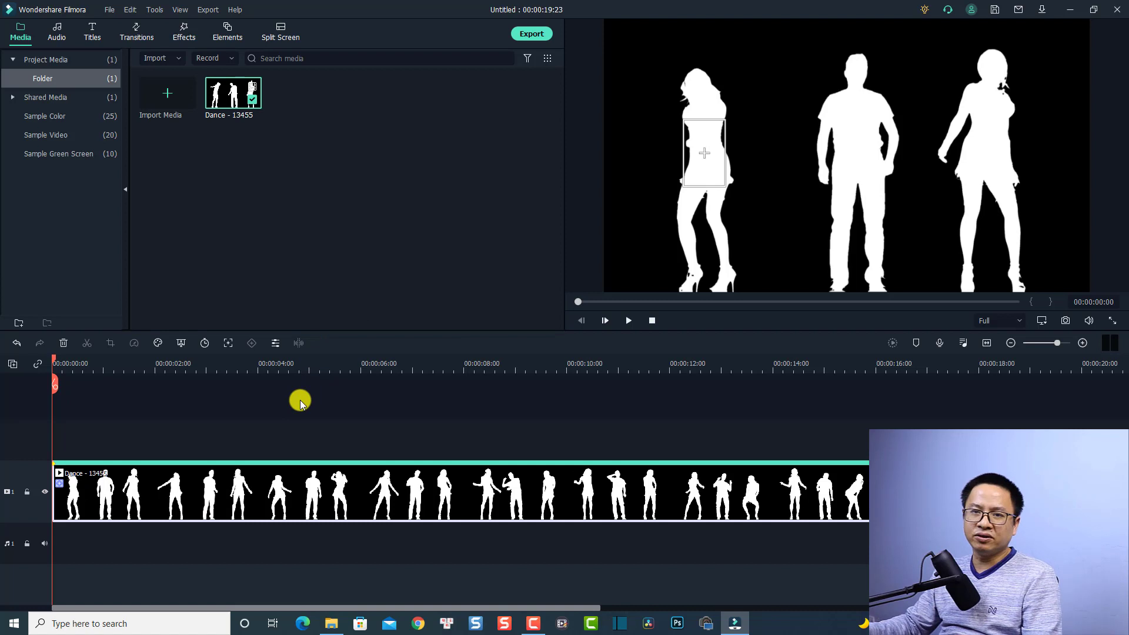
left_click(92, 34)
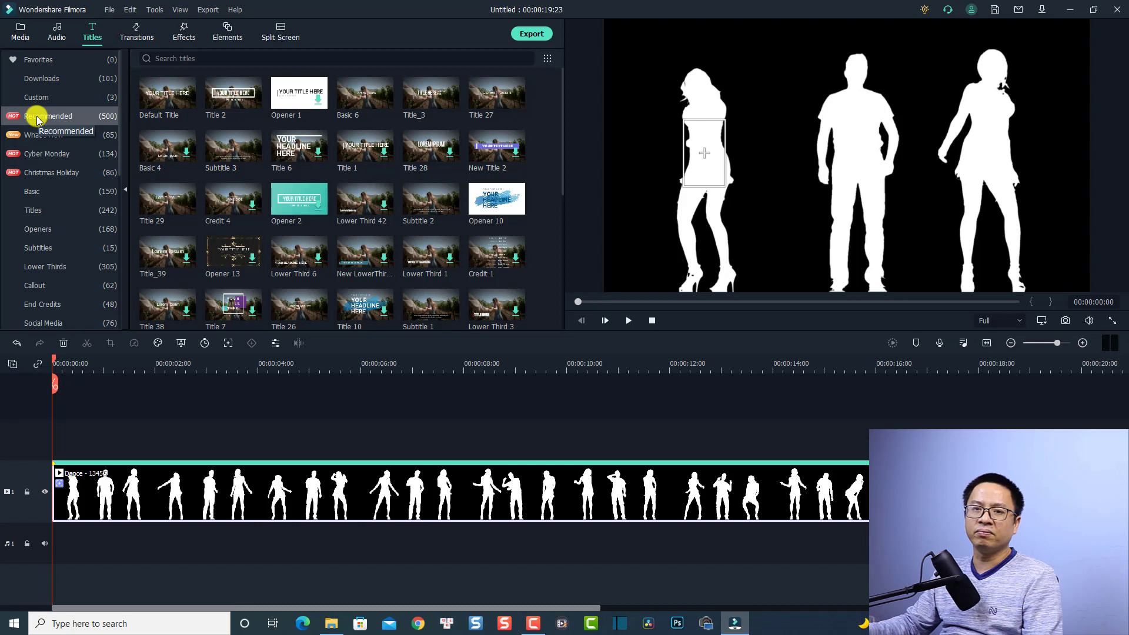
left_click(154, 106)
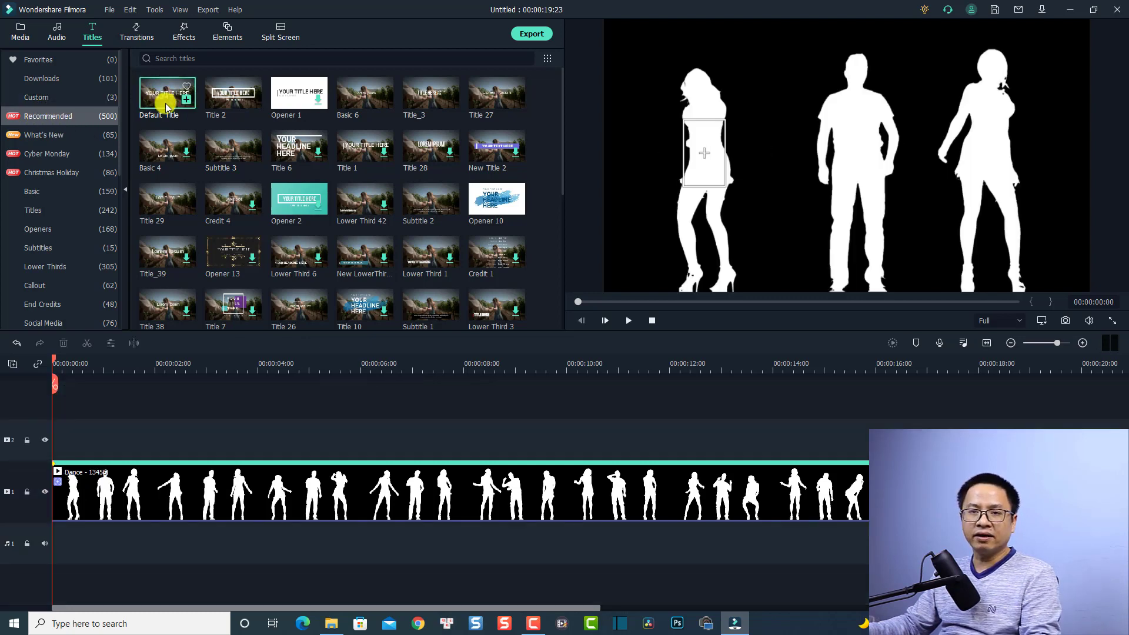
left_click_drag(164, 104, 56, 434)
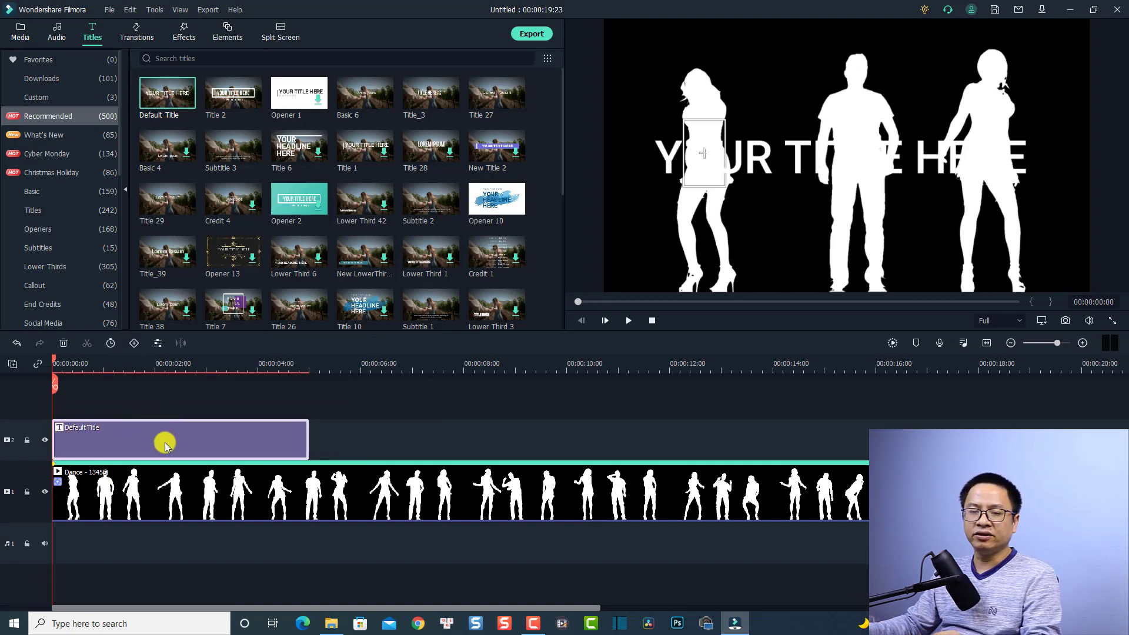
- Replace the title's placeholder text with JENNY
double_click(146, 443)
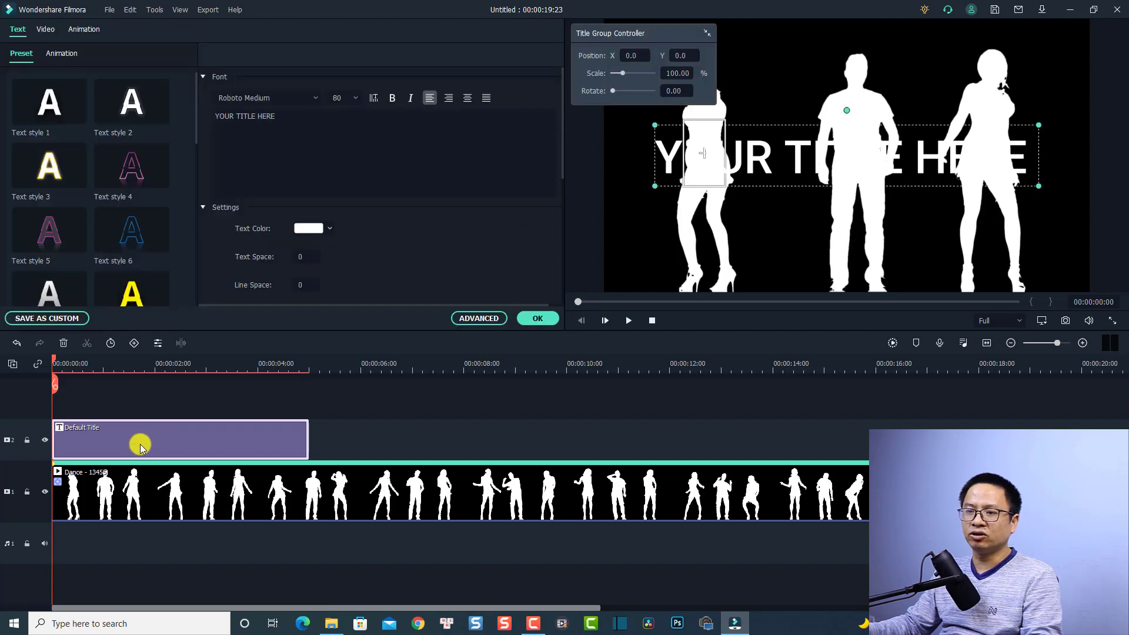
left_click(300, 120)
key("ctrl+a")
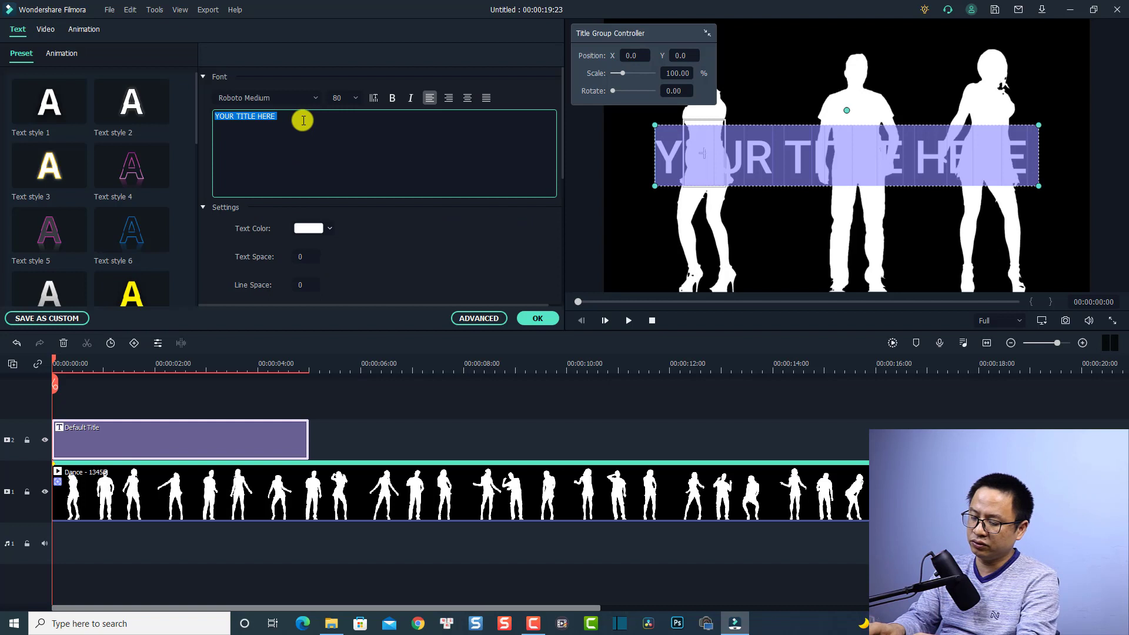
type("J")
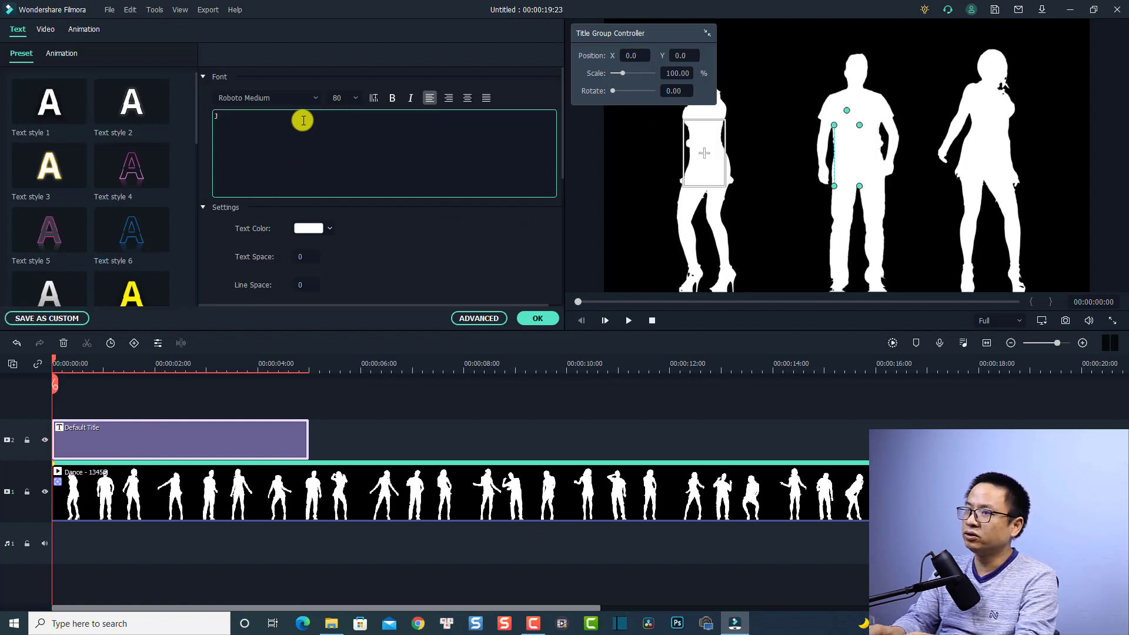
type("enn")
type("y")
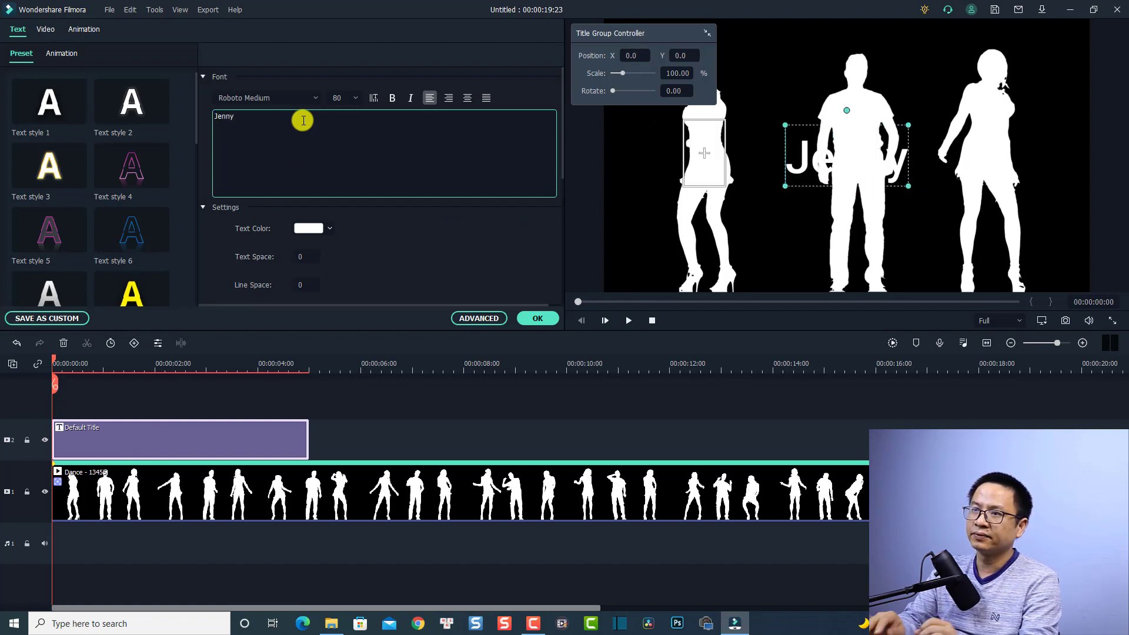
- Give the title the yellow Text style 8, size 60 and Bebas Neue font, then confirm
left_click(158, 288)
scroll(191, 274, "down", 1)
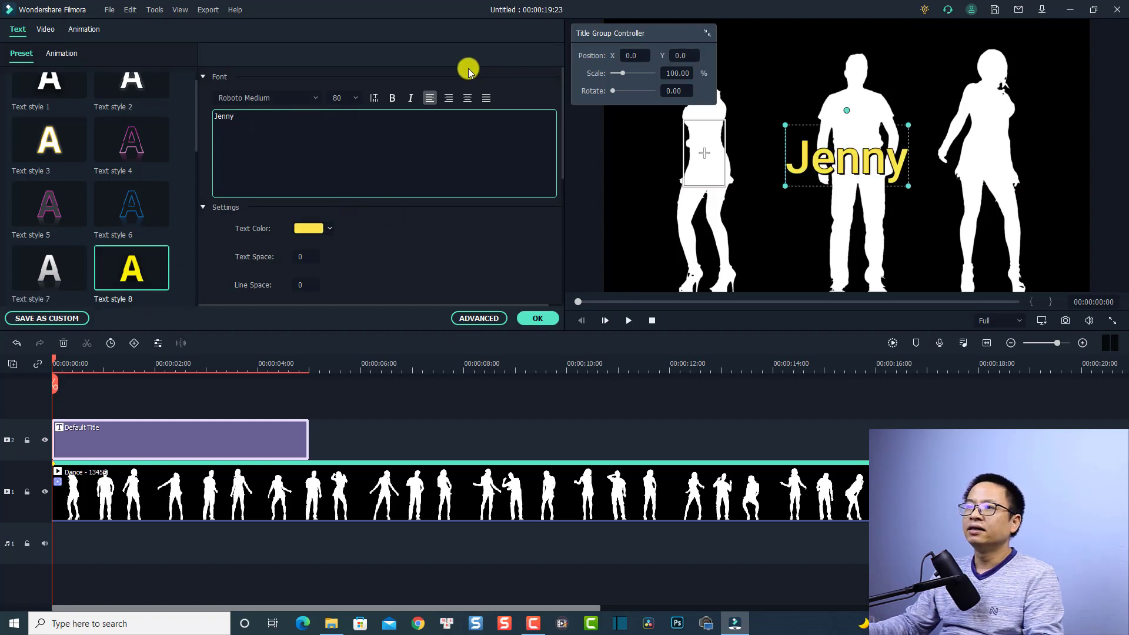
left_click(347, 98)
type("60")
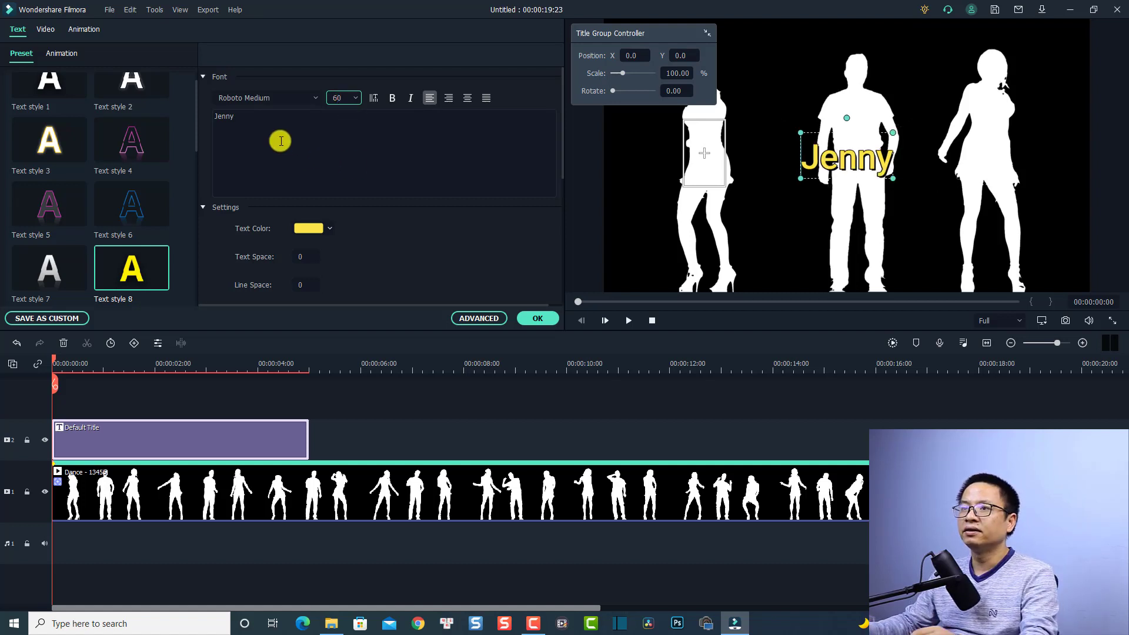
left_click(272, 97)
type("bebas Neue")
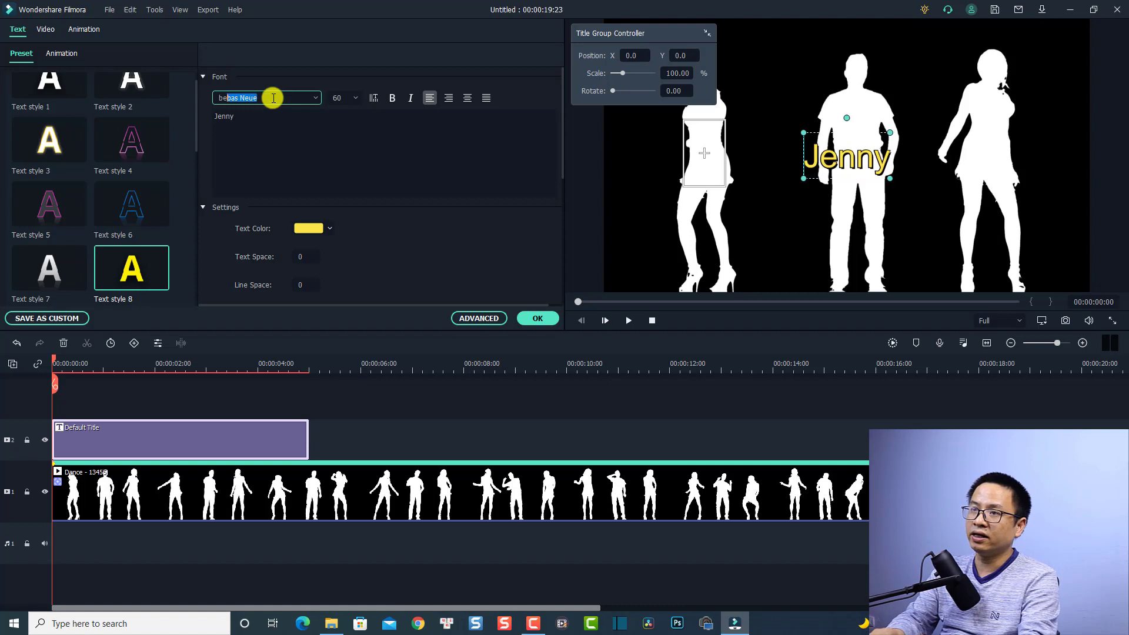
key("Return")
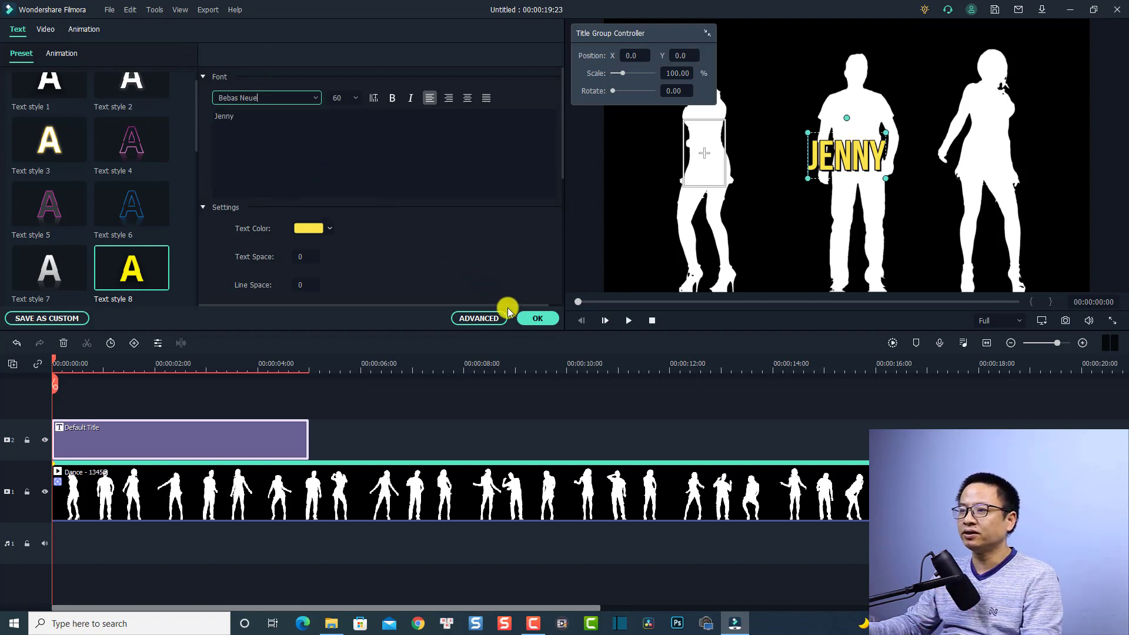
left_click(535, 319)
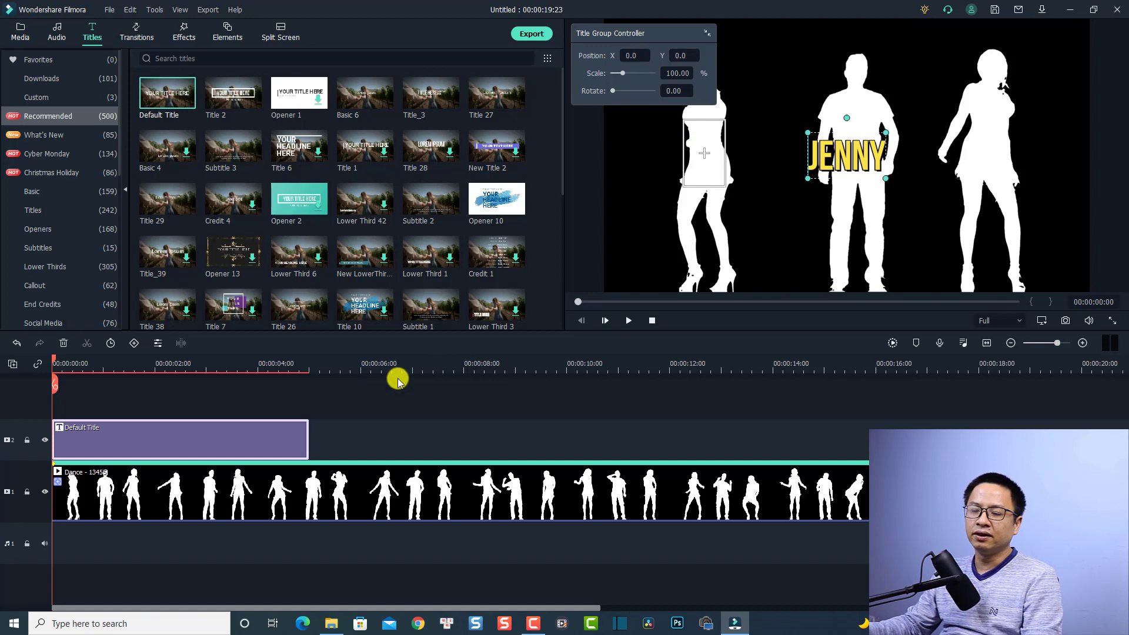
- Attach the Default Title (JENNY) to the Dance clip's motion tracking and play to check it follows
double_click(120, 497)
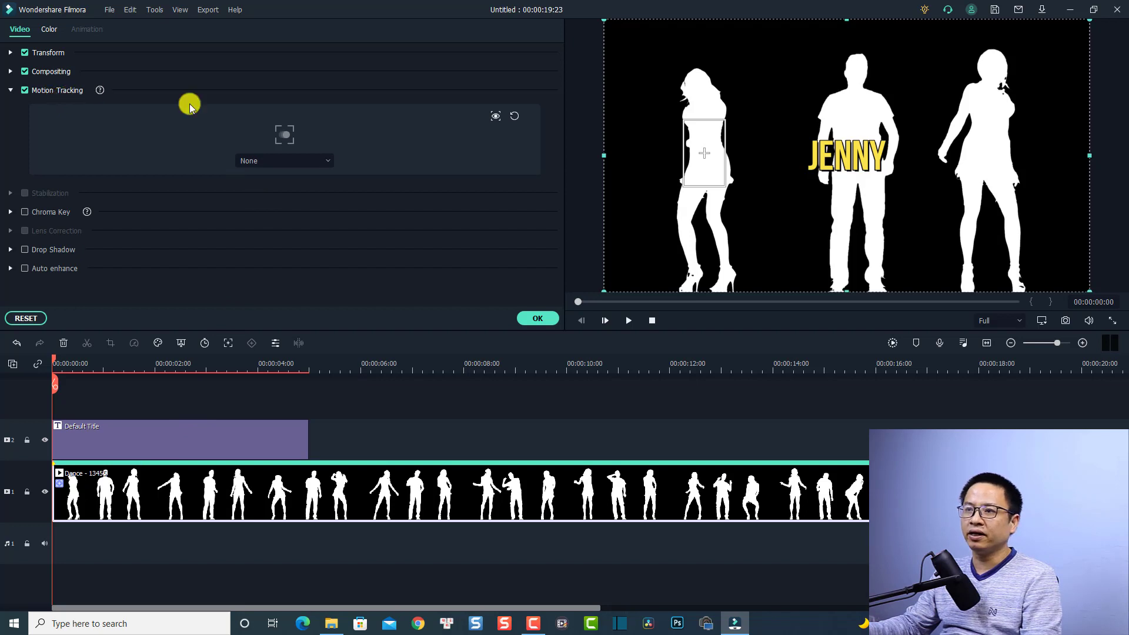
left_click(326, 161)
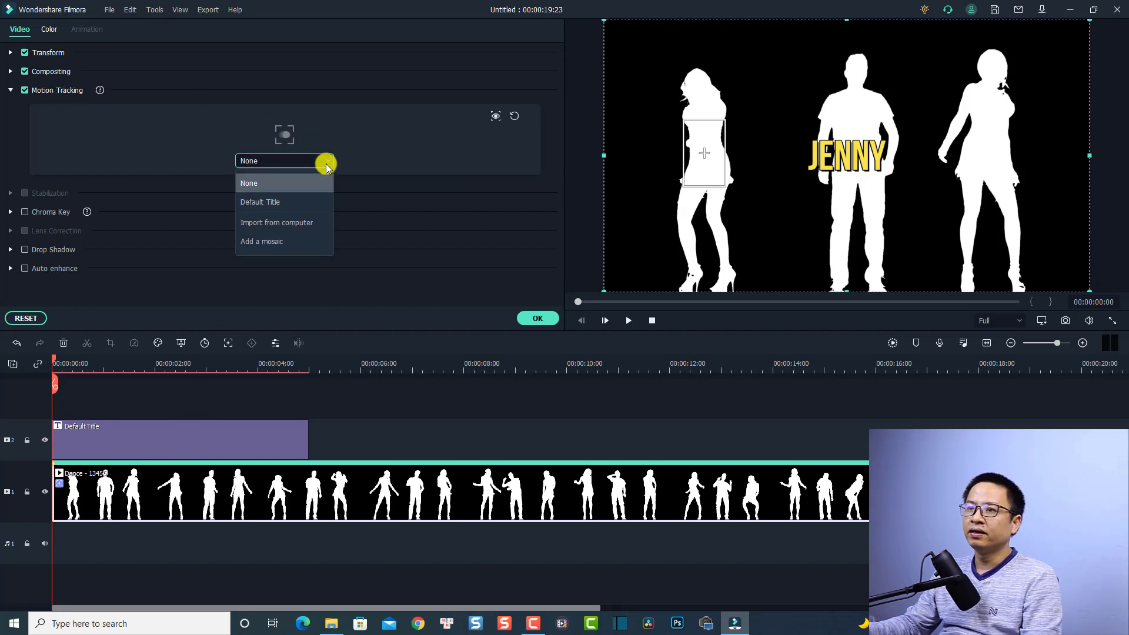
left_click(258, 202)
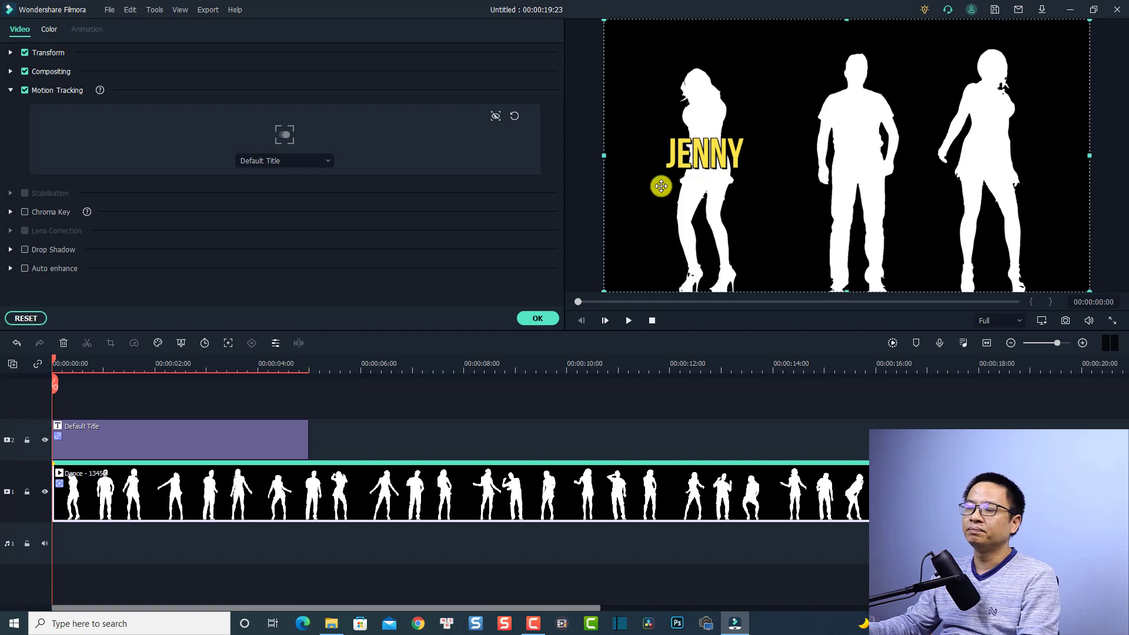
left_click(537, 318)
key("space")
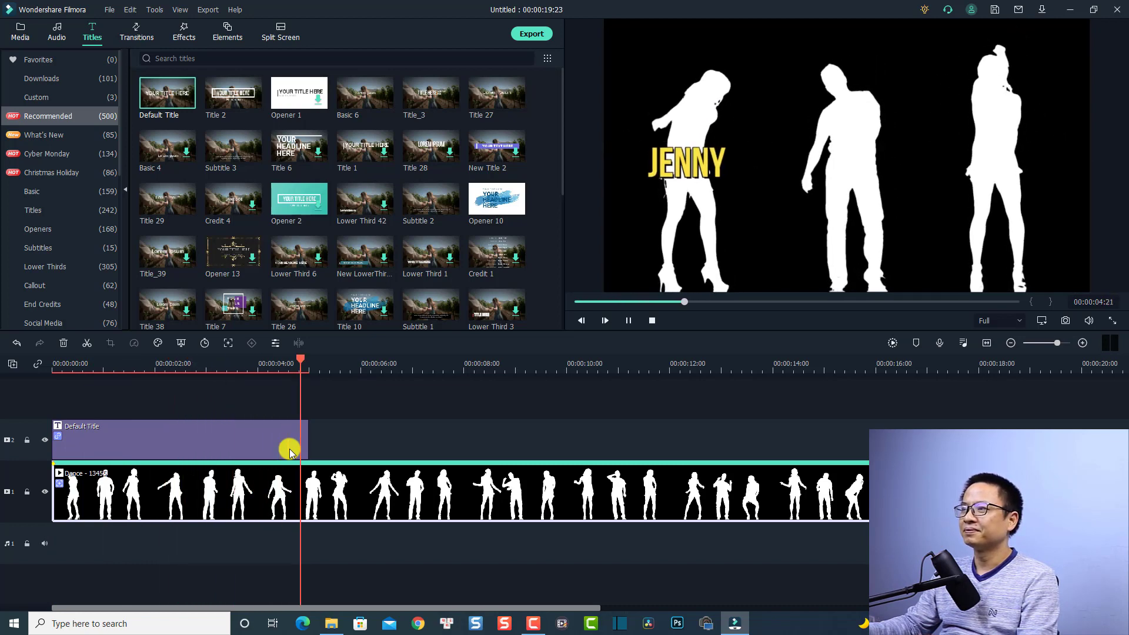
- Stretch the JENNY title clip to the end of the dance video
key("space")
left_click(290, 449)
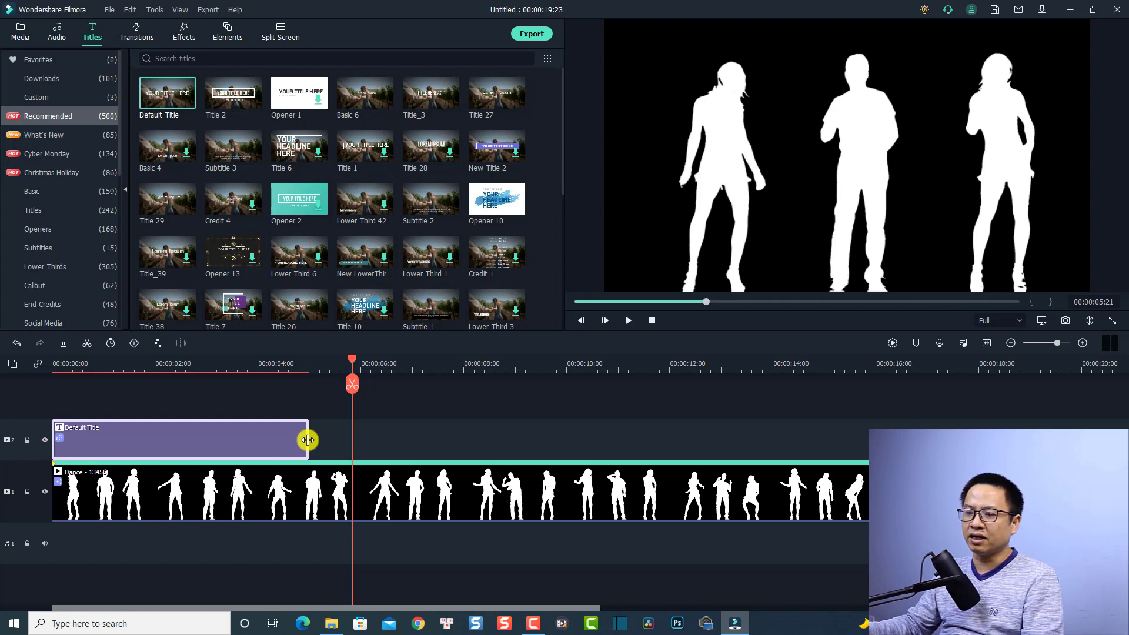
left_click_drag(308, 440, 1077, 439)
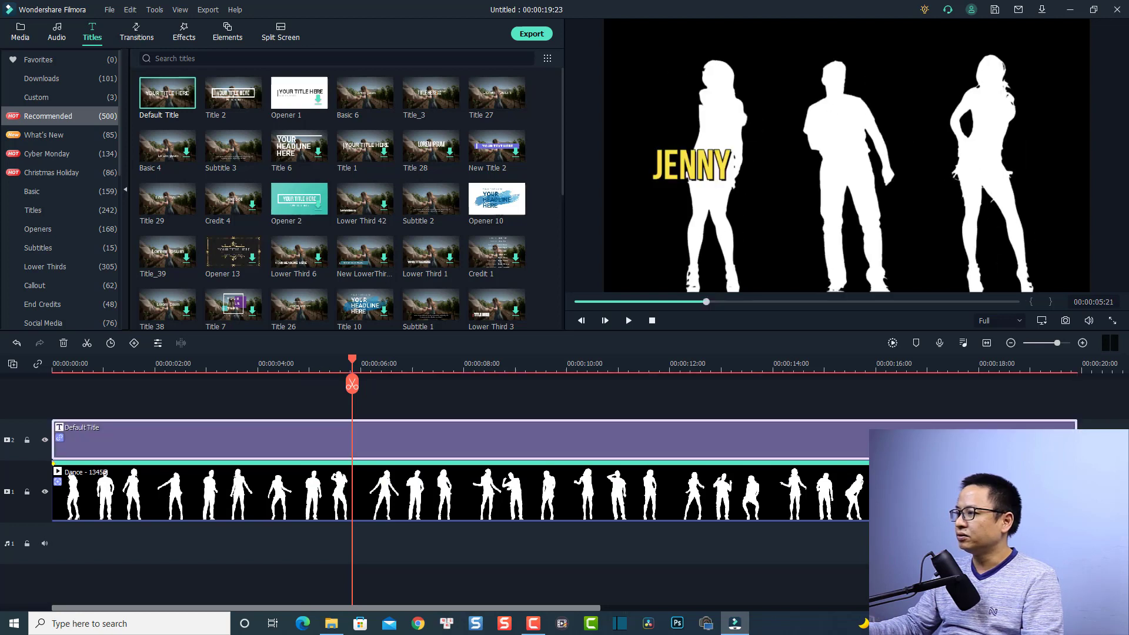
- Copy the Dance clip and lock video track 1
left_click(265, 474)
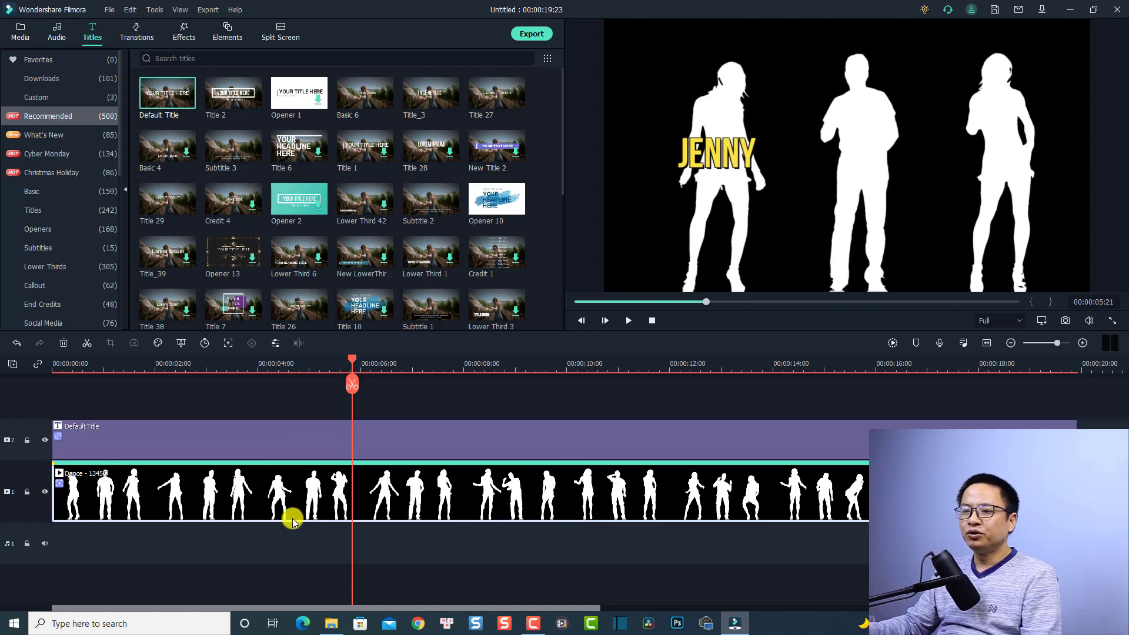
right_click(346, 491)
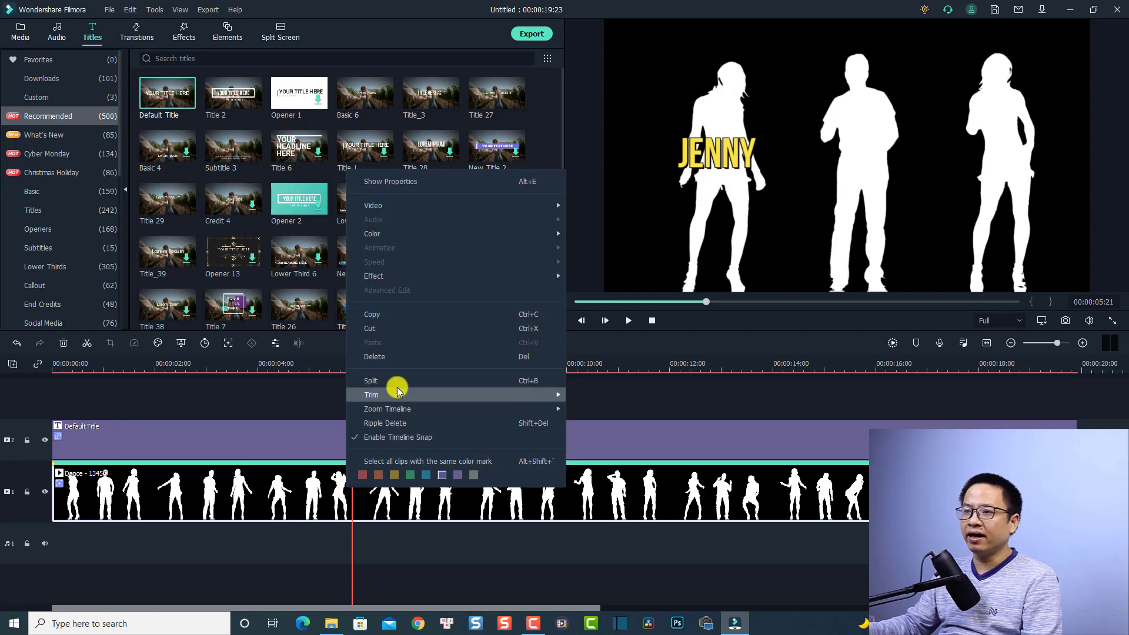
left_click(374, 315)
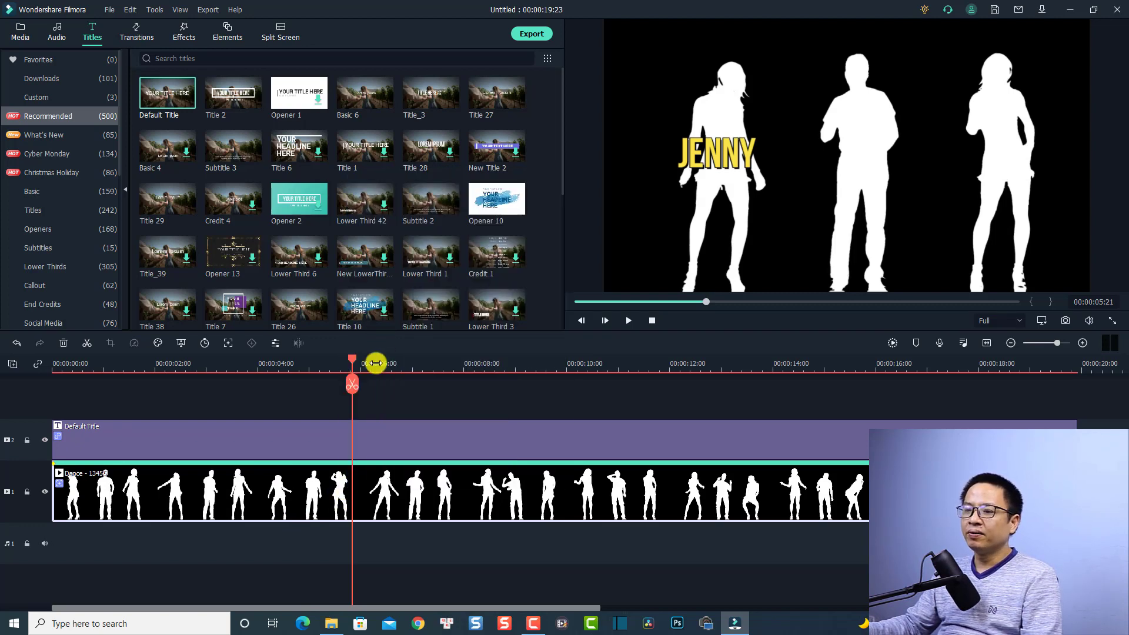
left_click(27, 491)
- Lock track 2 and paste the Dance clip copy onto track 3 at 00:00:00:00
left_click(27, 440)
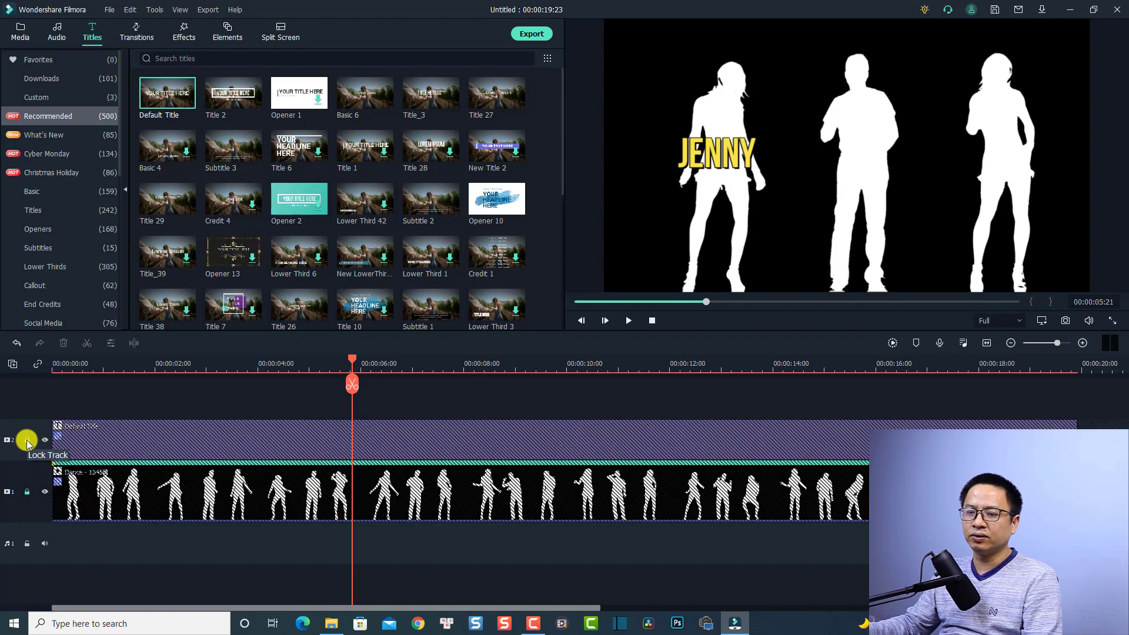
left_click(70, 363)
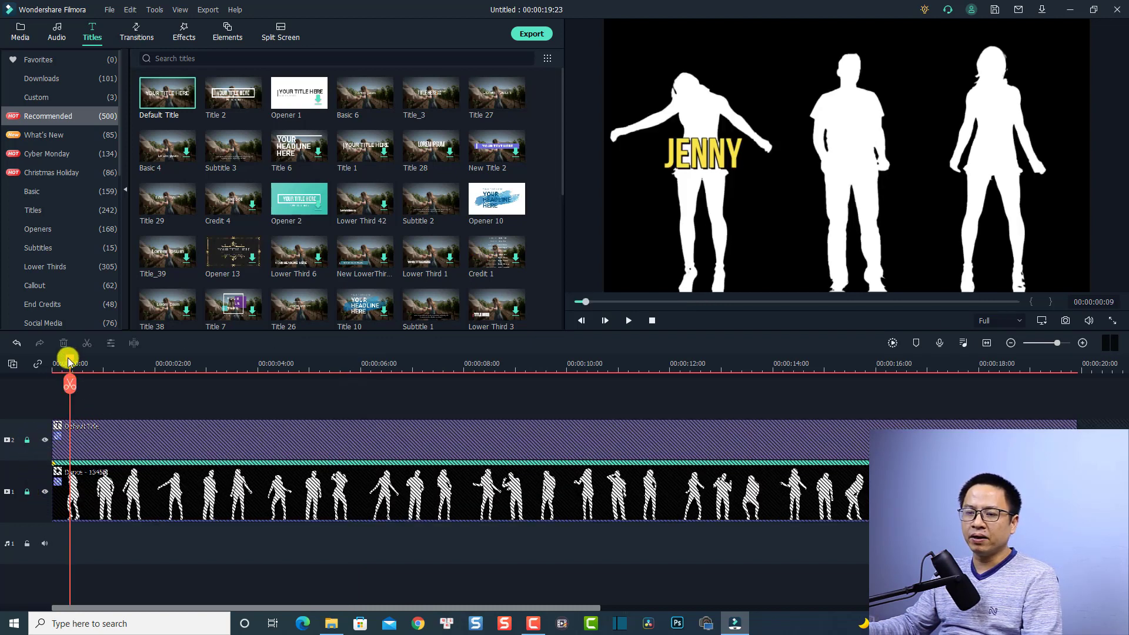
left_click_drag(68, 360, 43, 361)
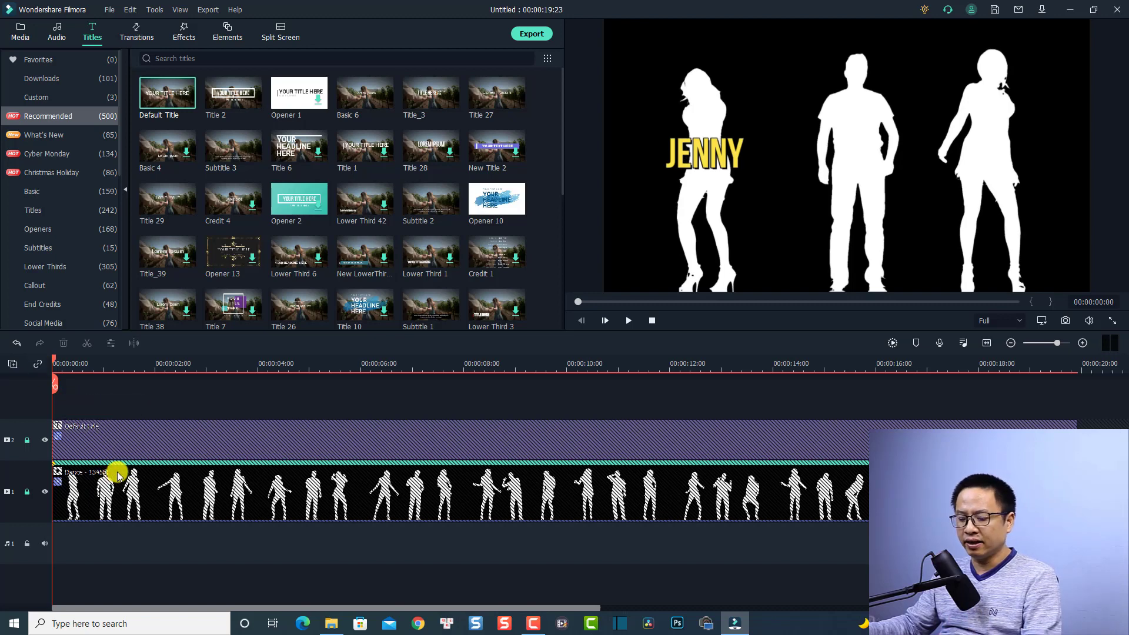
key("ctrl+v")
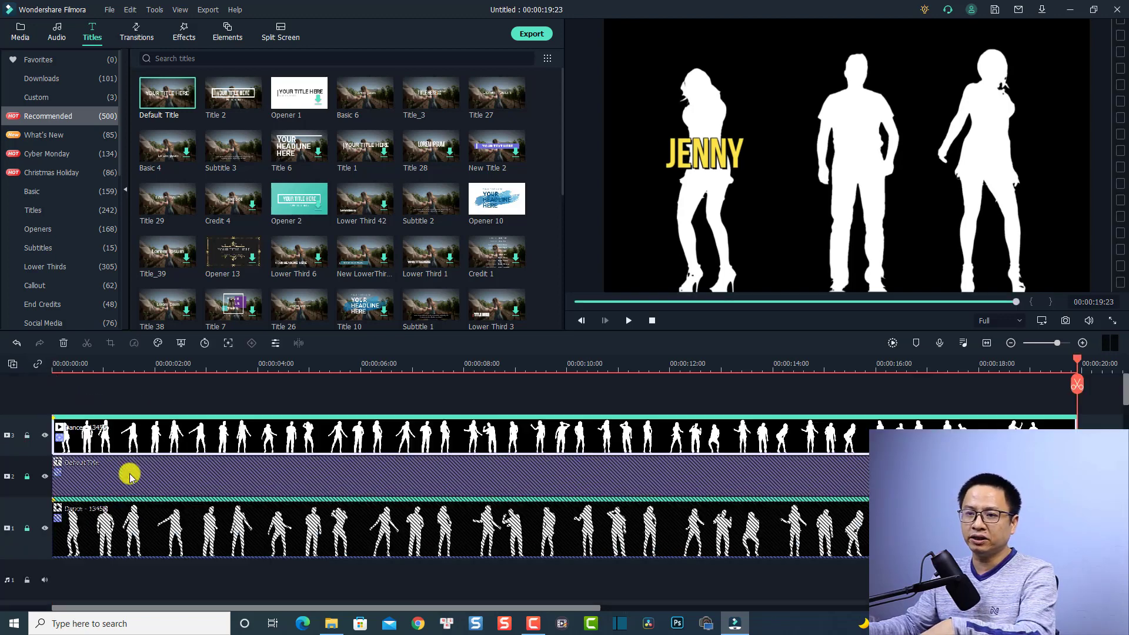
left_click(77, 366)
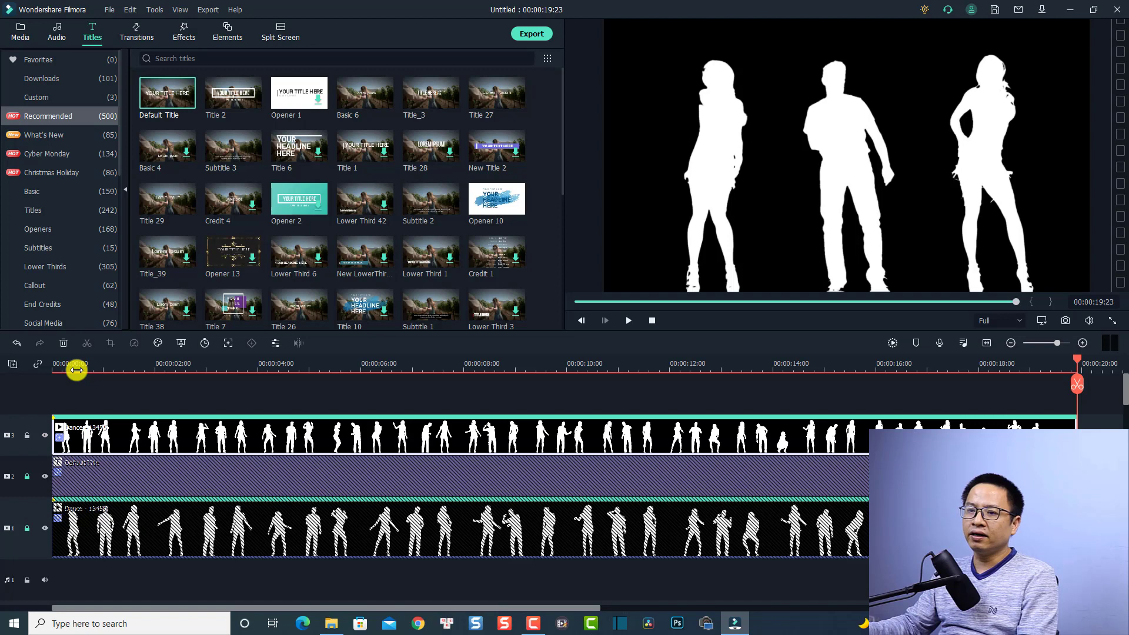
- Clear the top clip's copied motion-tracking data and re-enable Motion Tracking
double_click(100, 438)
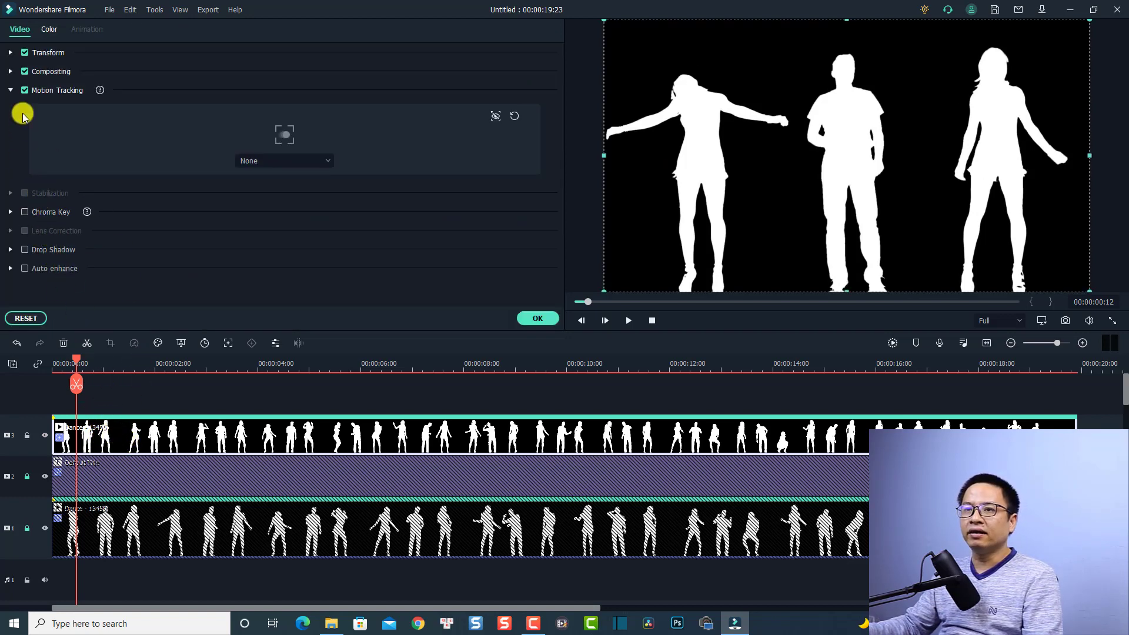
left_click(24, 91)
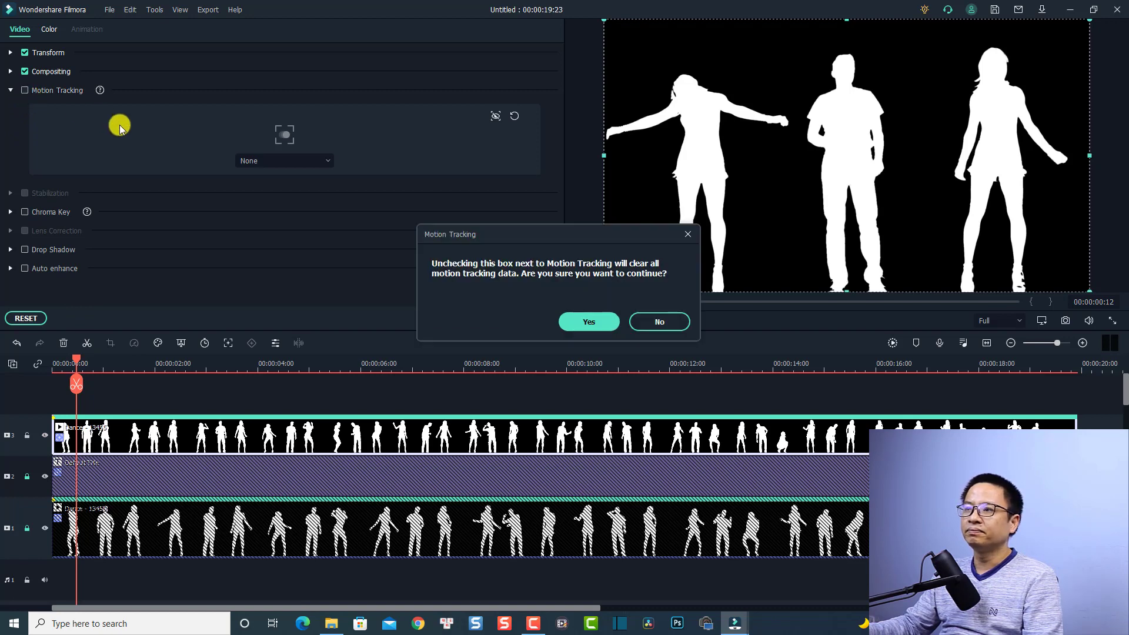
left_click(589, 322)
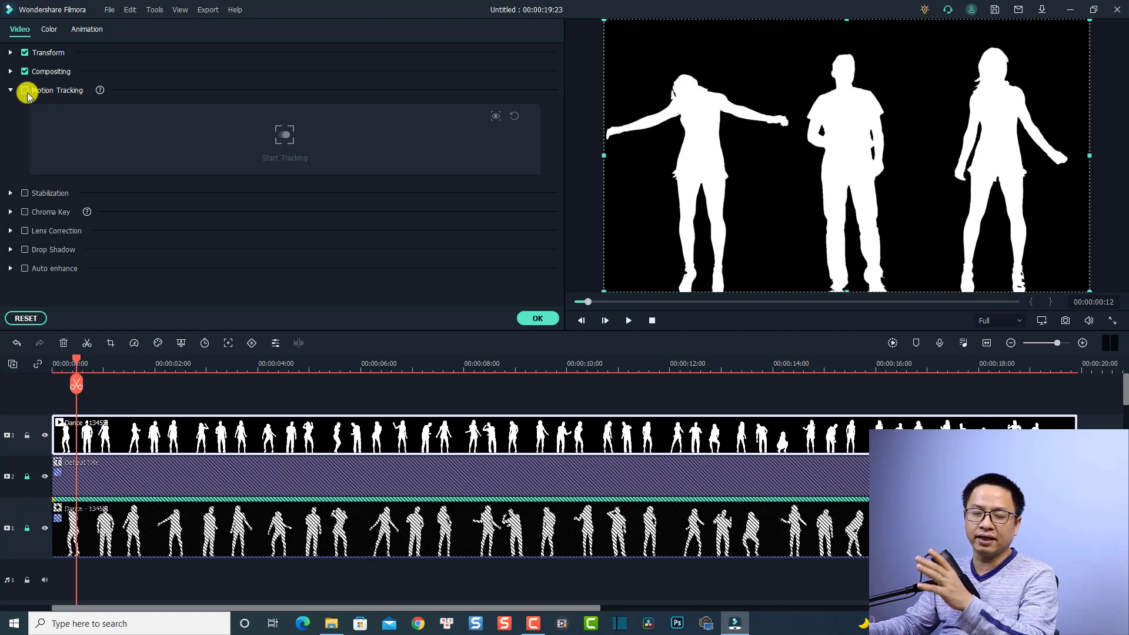
left_click(24, 91)
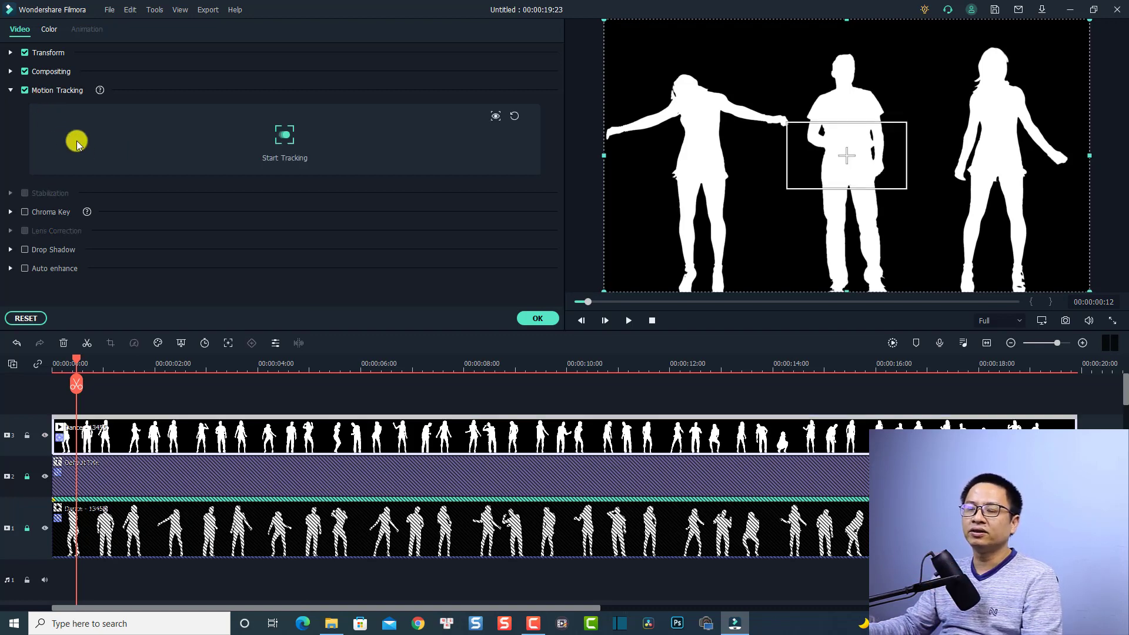
- Fit the tracking box to the middle dancer's torso, track from the start, and confirm
left_click(846, 157)
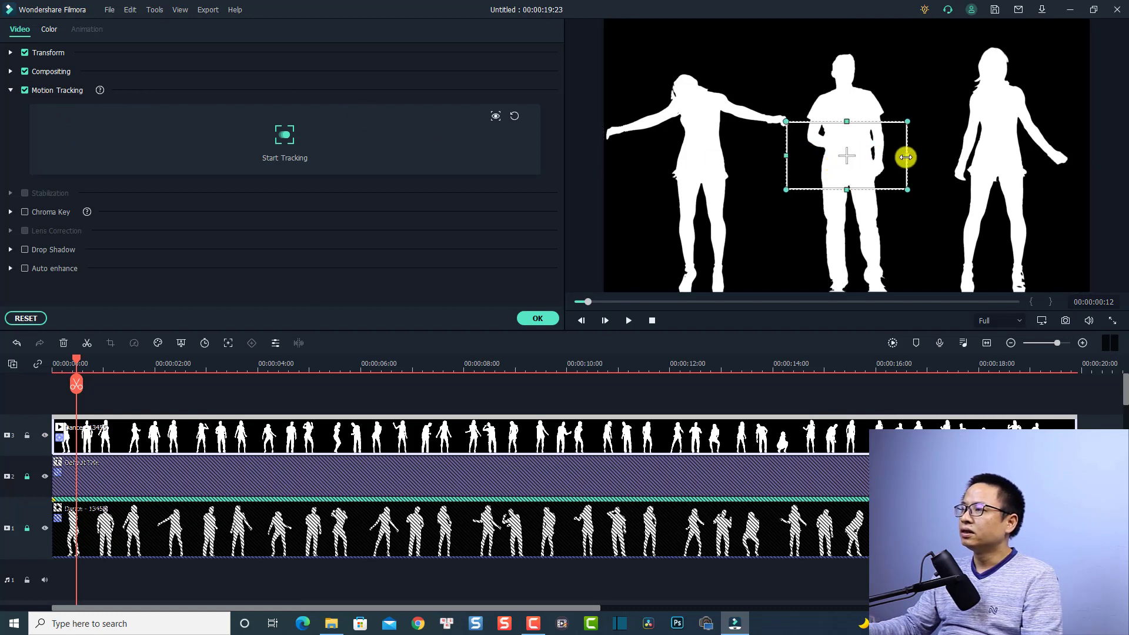
left_click_drag(906, 157, 848, 150)
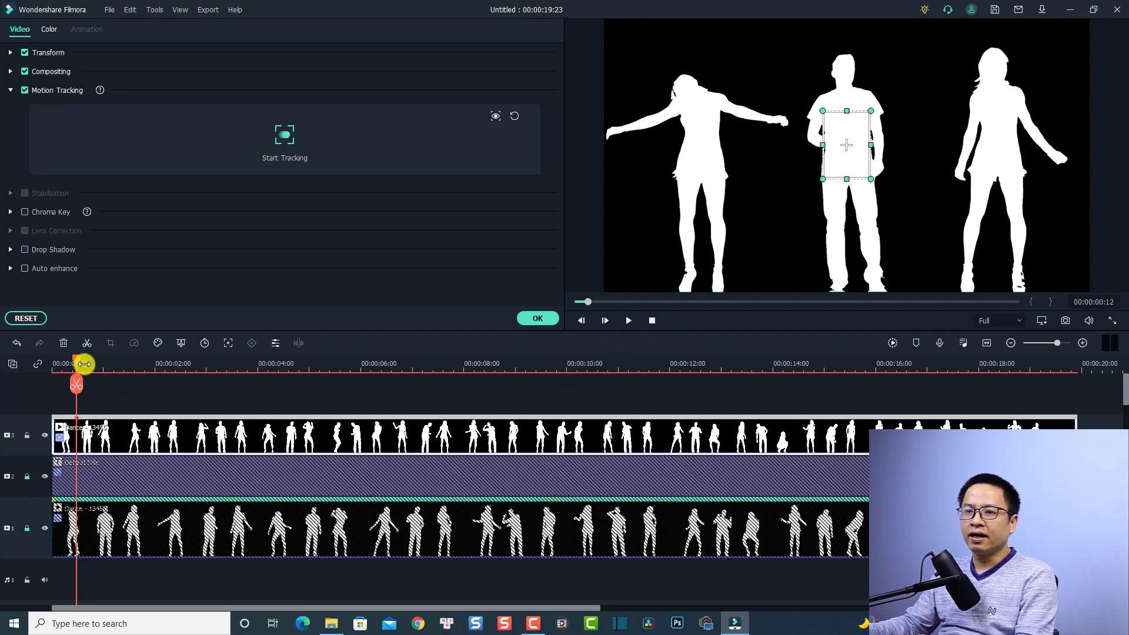
left_click_drag(79, 360, 30, 363)
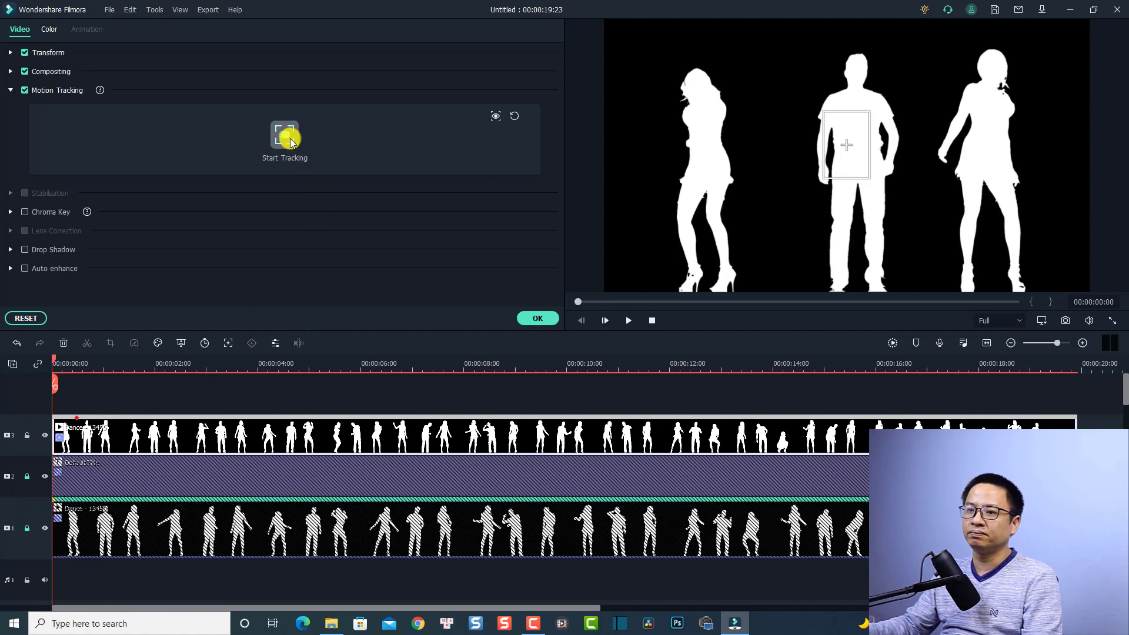
left_click(286, 137)
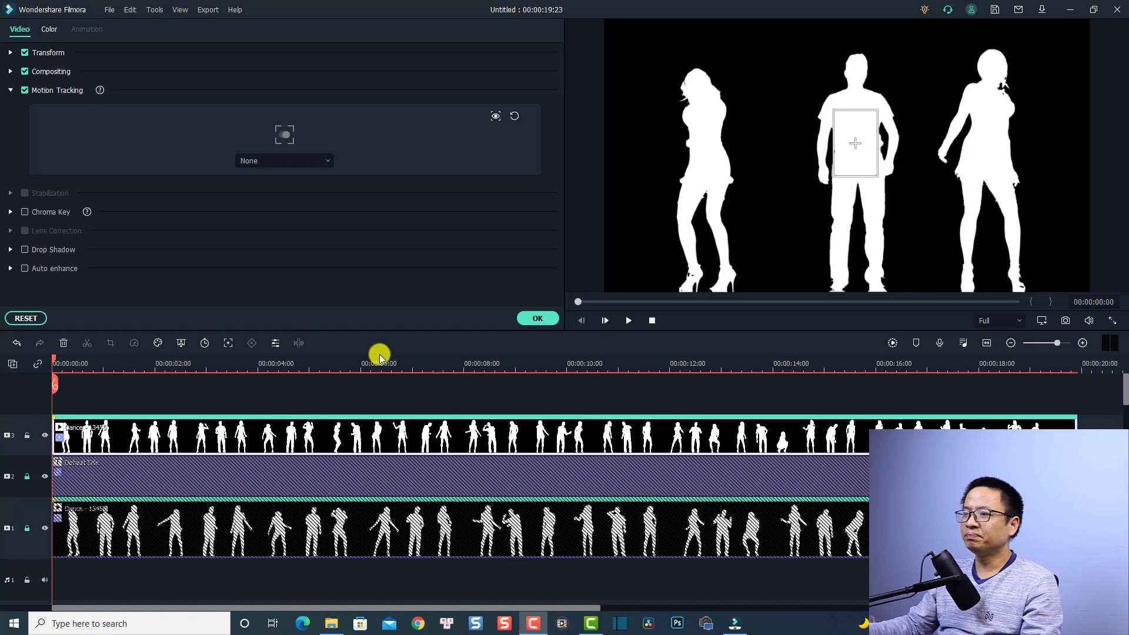
left_click(532, 320)
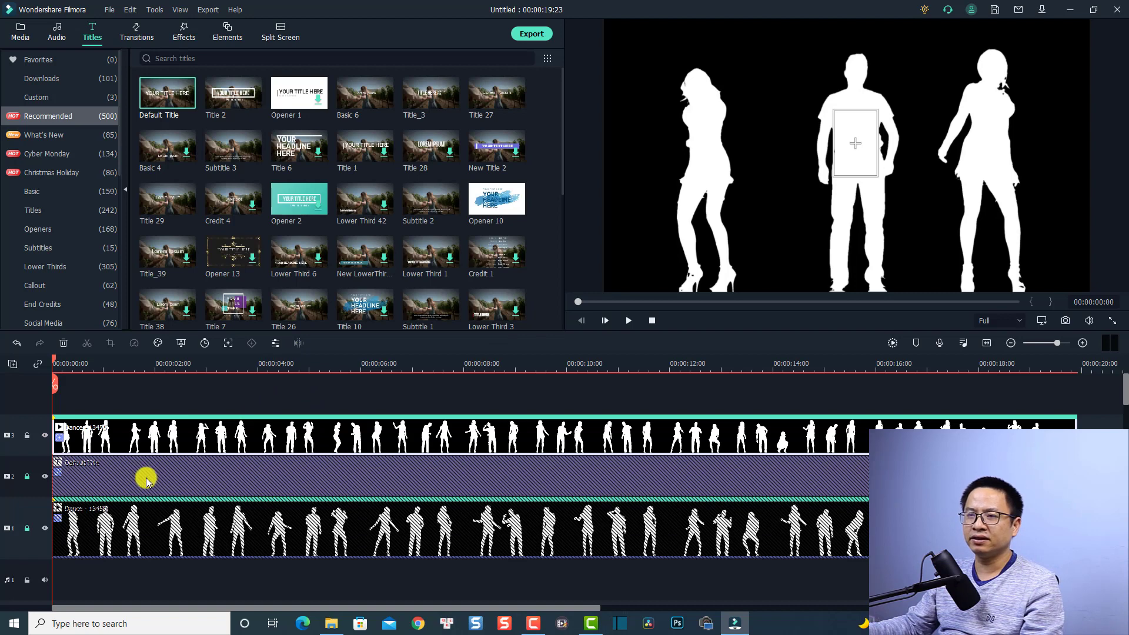
- Copy the JENNY Default Title clip, then lock the second Dance track and the title track
left_click(30, 476)
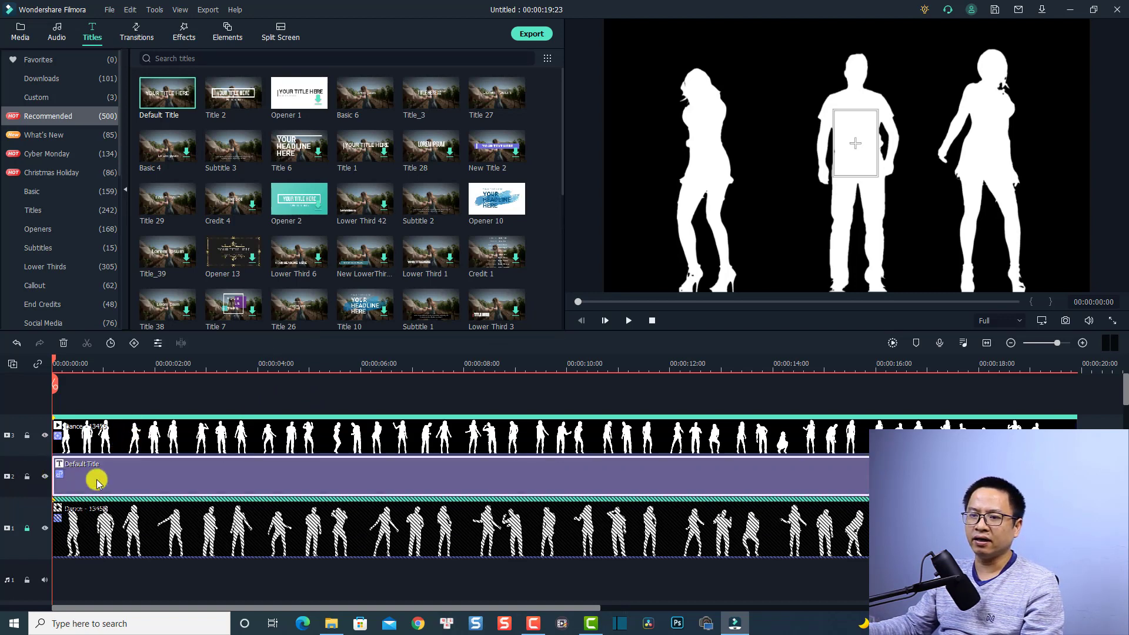
right_click(96, 482)
left_click(134, 309)
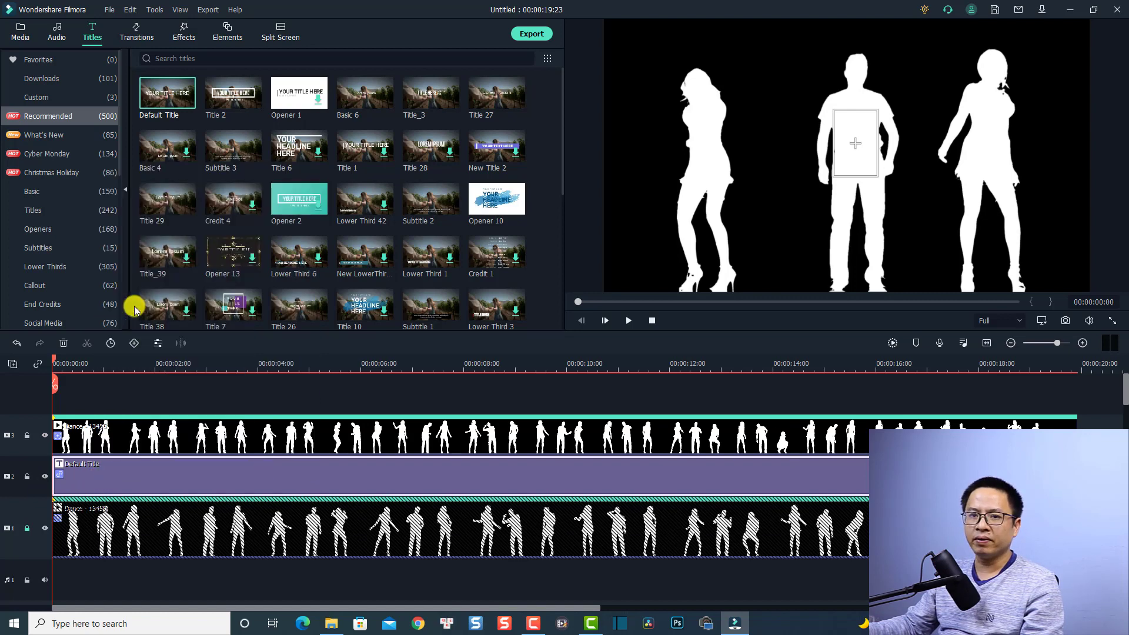
left_click(26, 435)
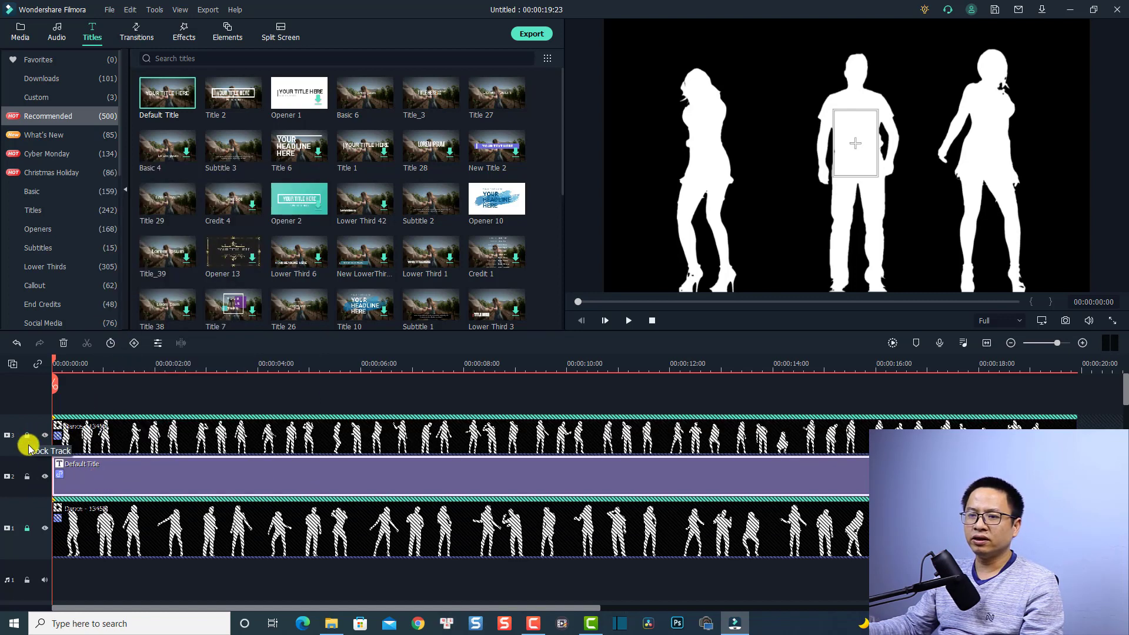
left_click(27, 476)
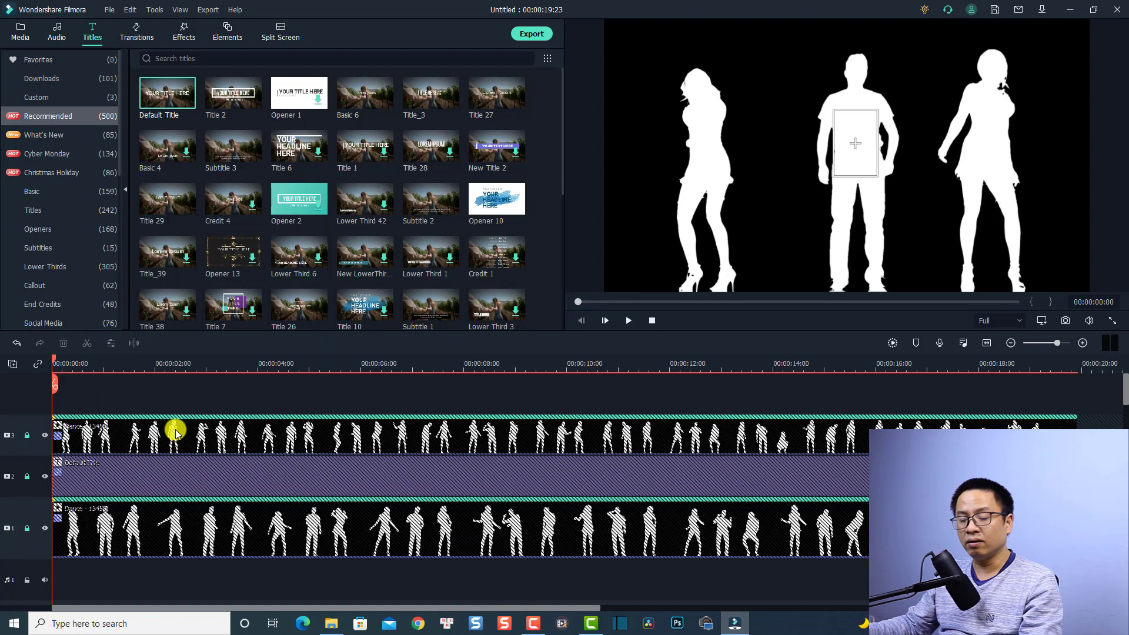
- Paste the title onto a new top track, clear all its keyframes, and unlock track 3
key("ctrl+v")
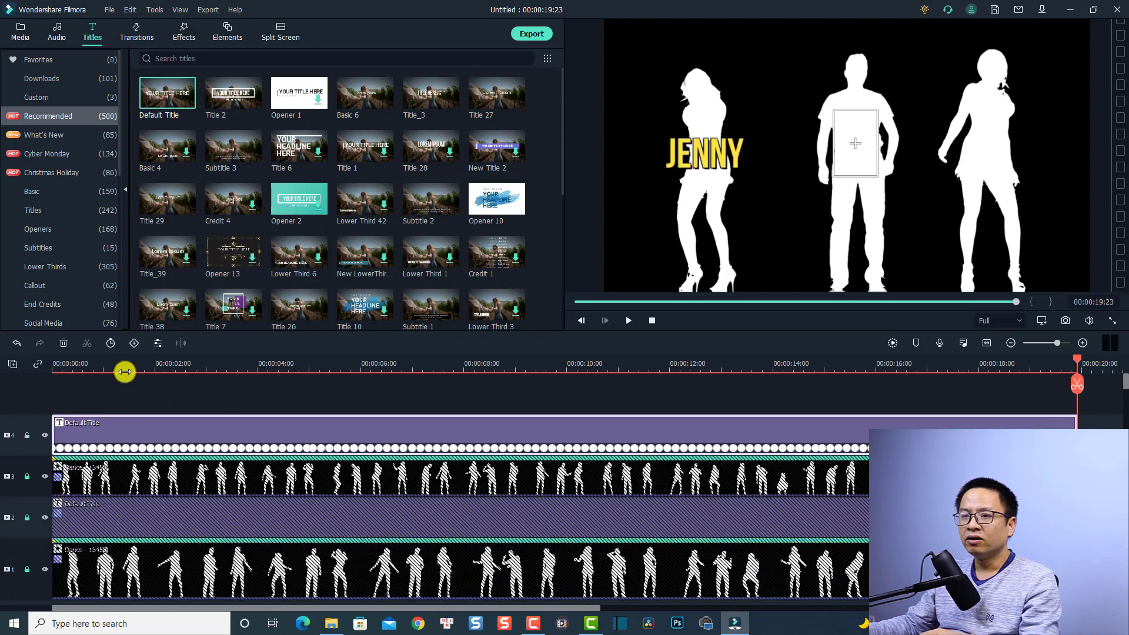
left_click(61, 365)
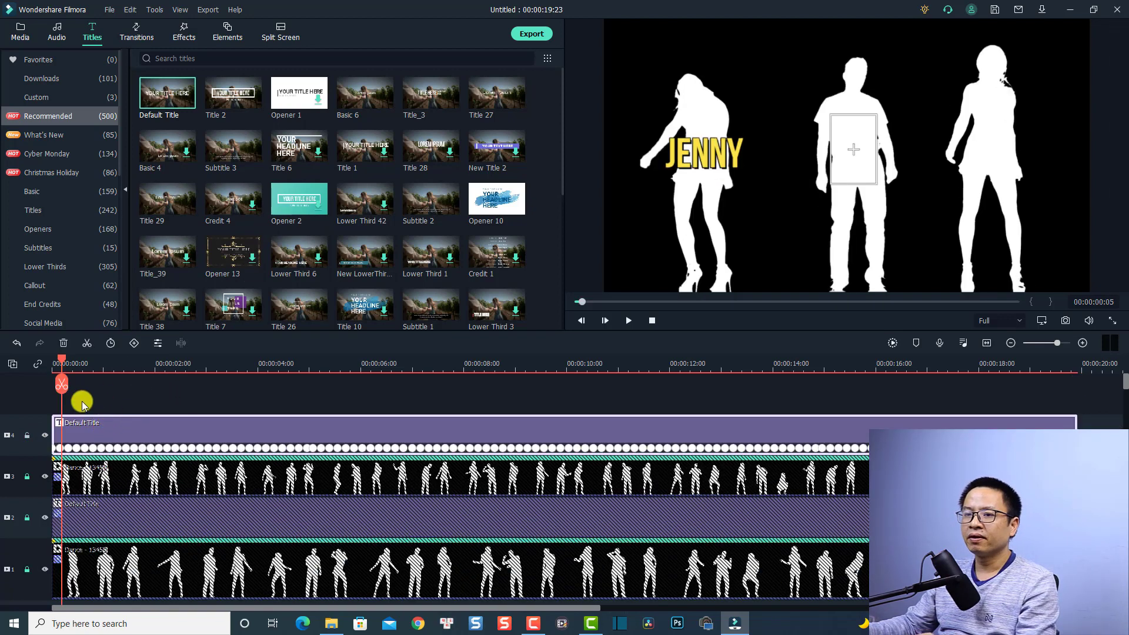
left_click(85, 451)
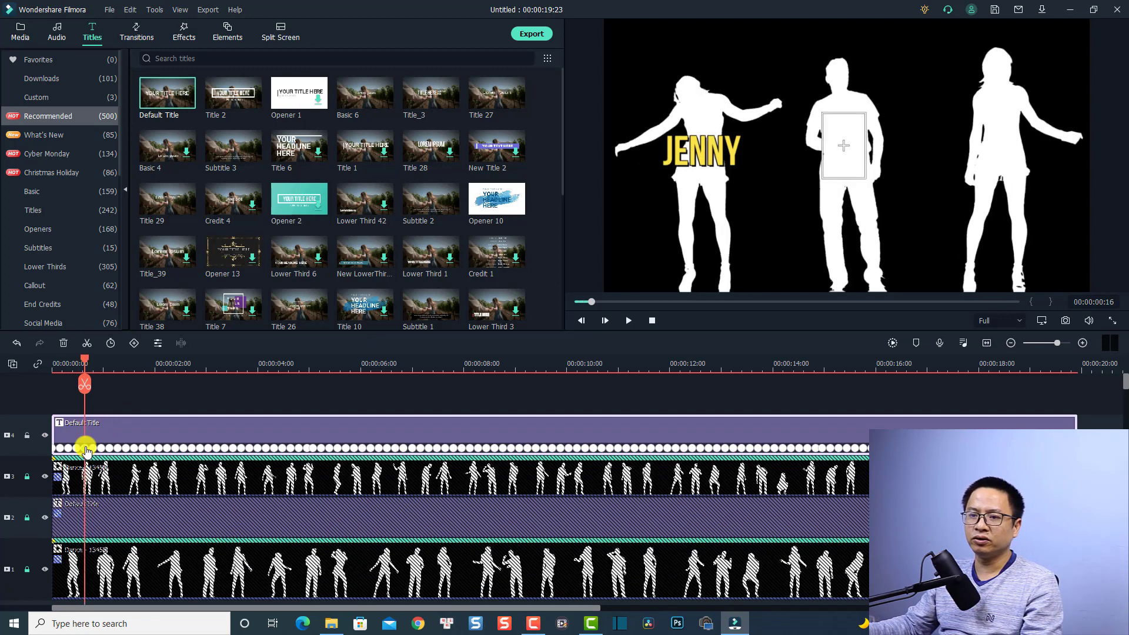
right_click(85, 451)
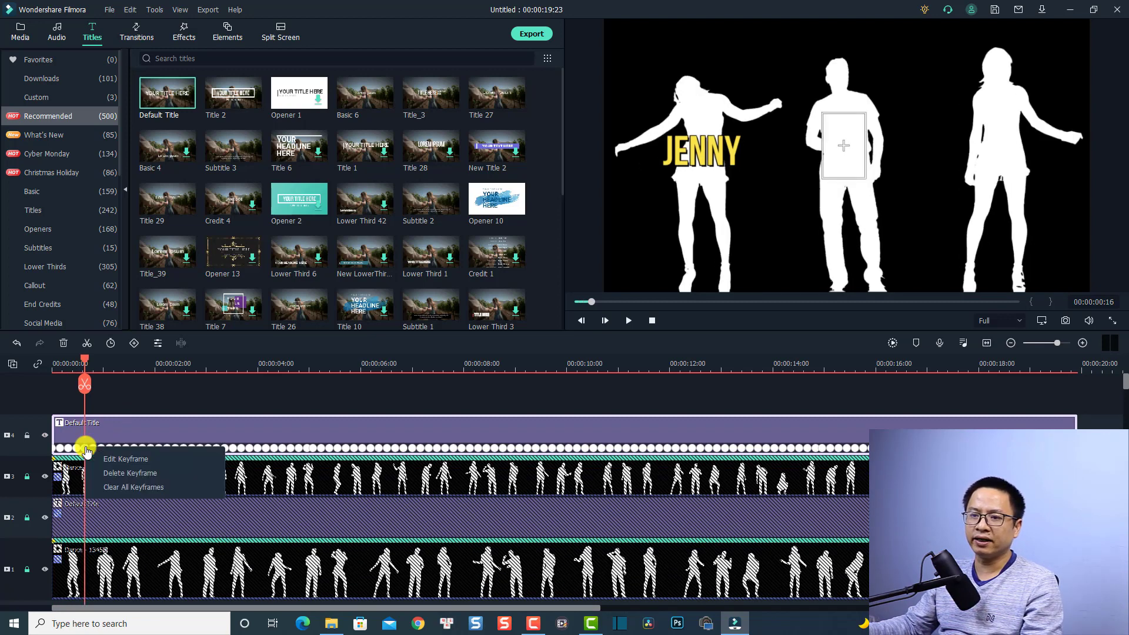
left_click(115, 487)
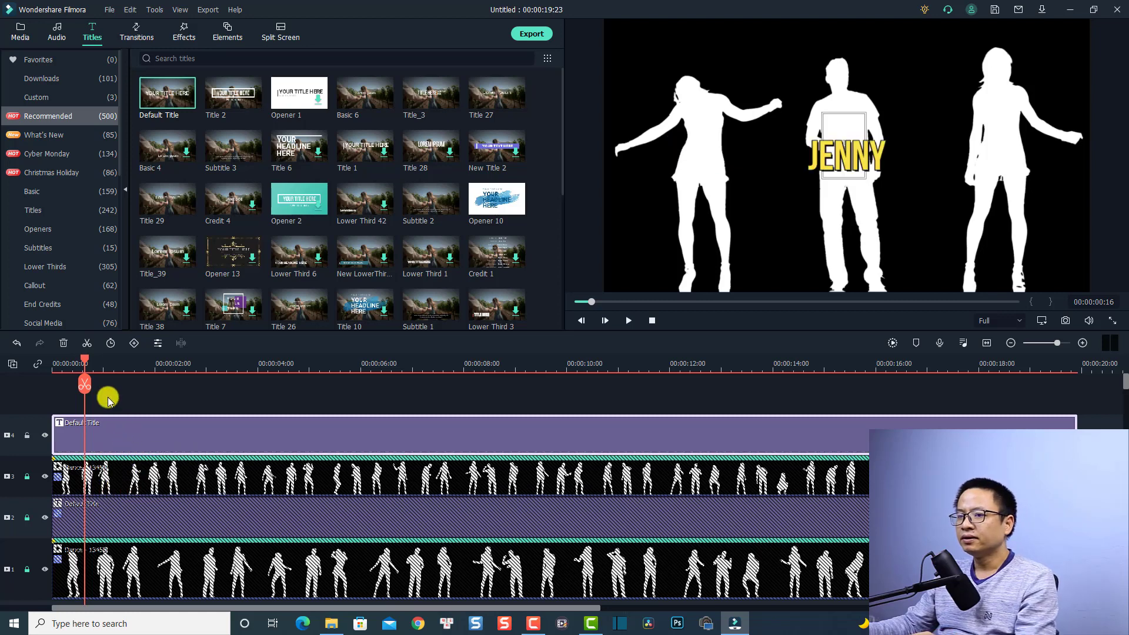
left_click_drag(84, 361, 40, 372)
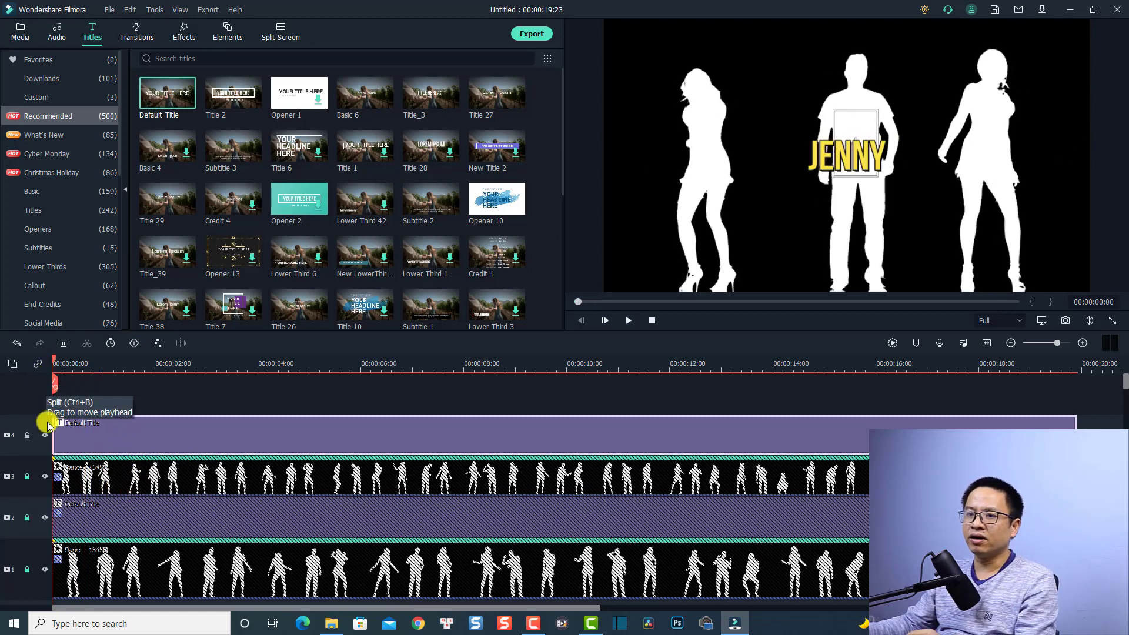
left_click(26, 476)
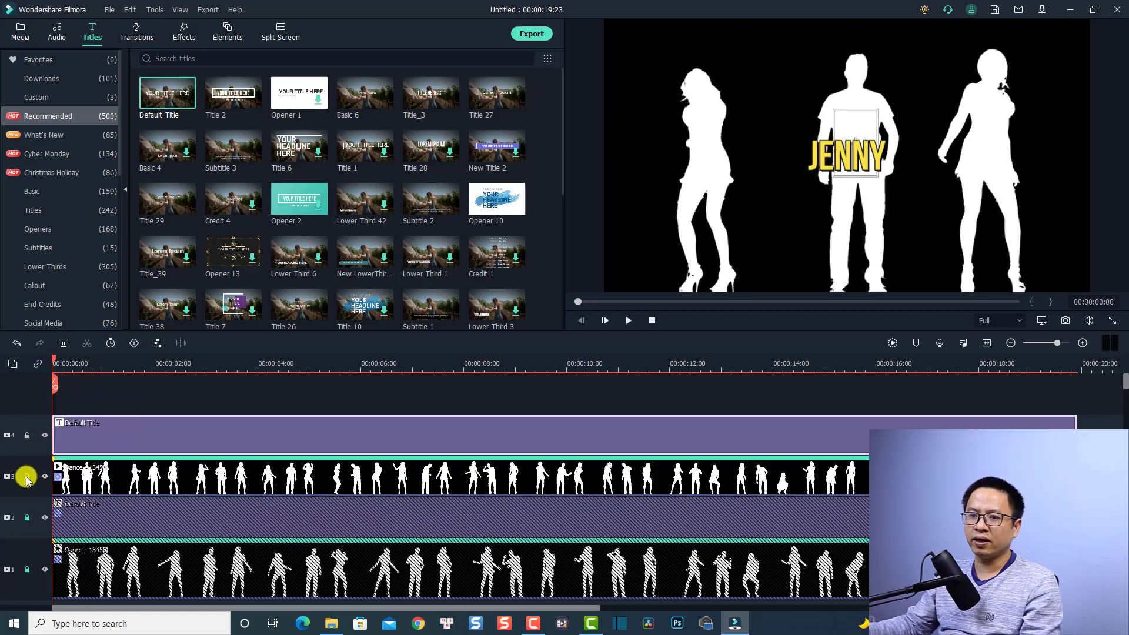
- Attach the Default Title to the second Dance clip's motion tracking on the middle dancer
double_click(98, 480)
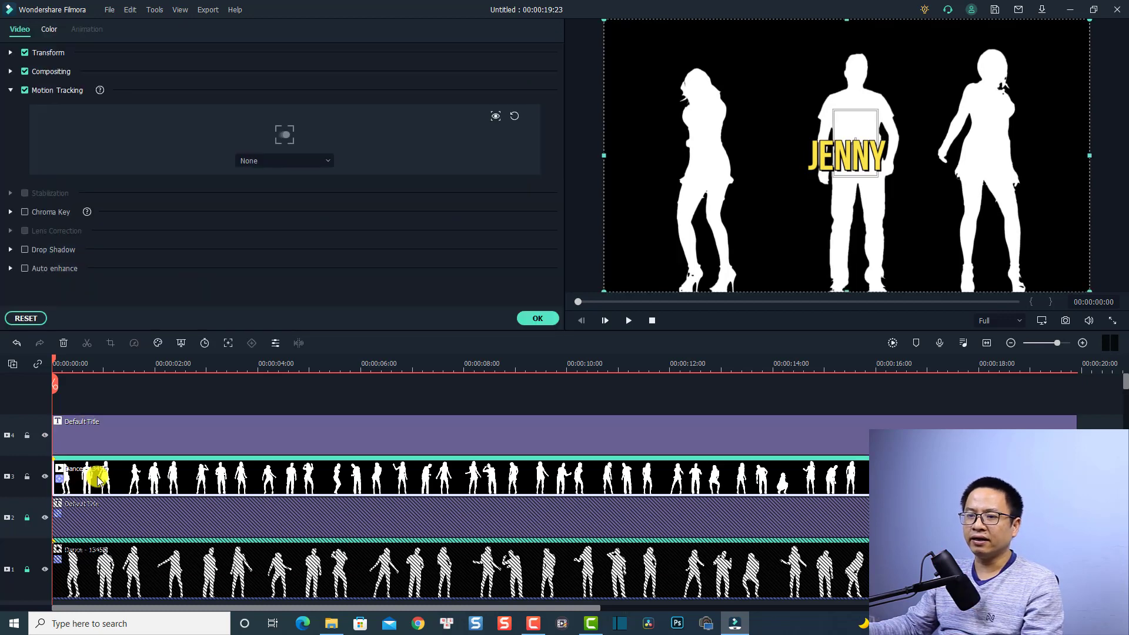
left_click(327, 161)
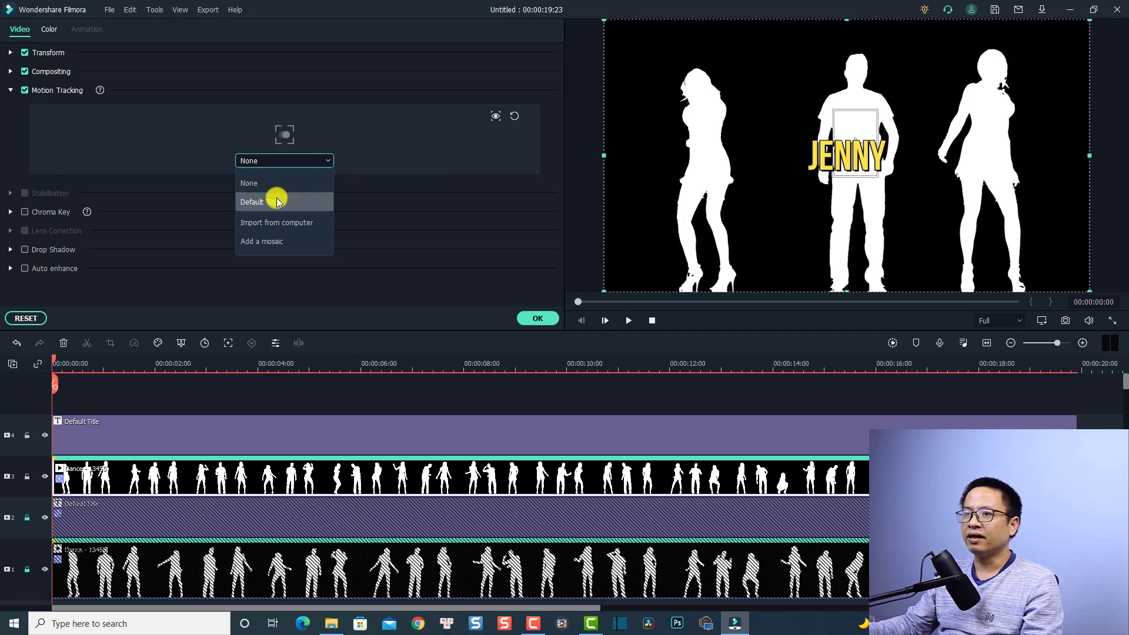
left_click(270, 203)
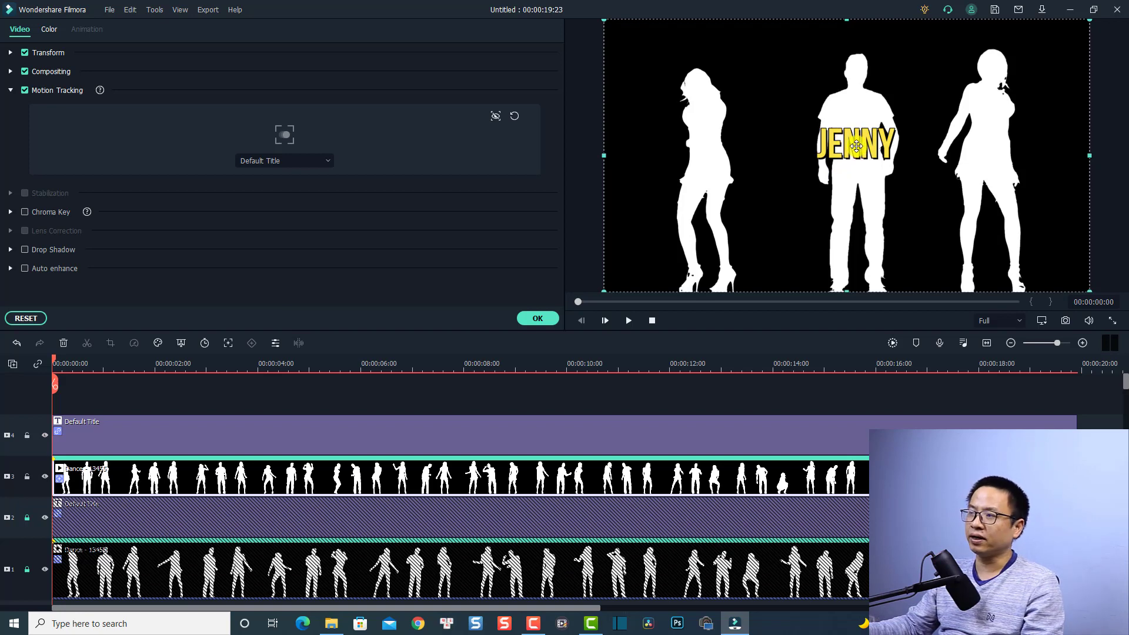
left_click(538, 318)
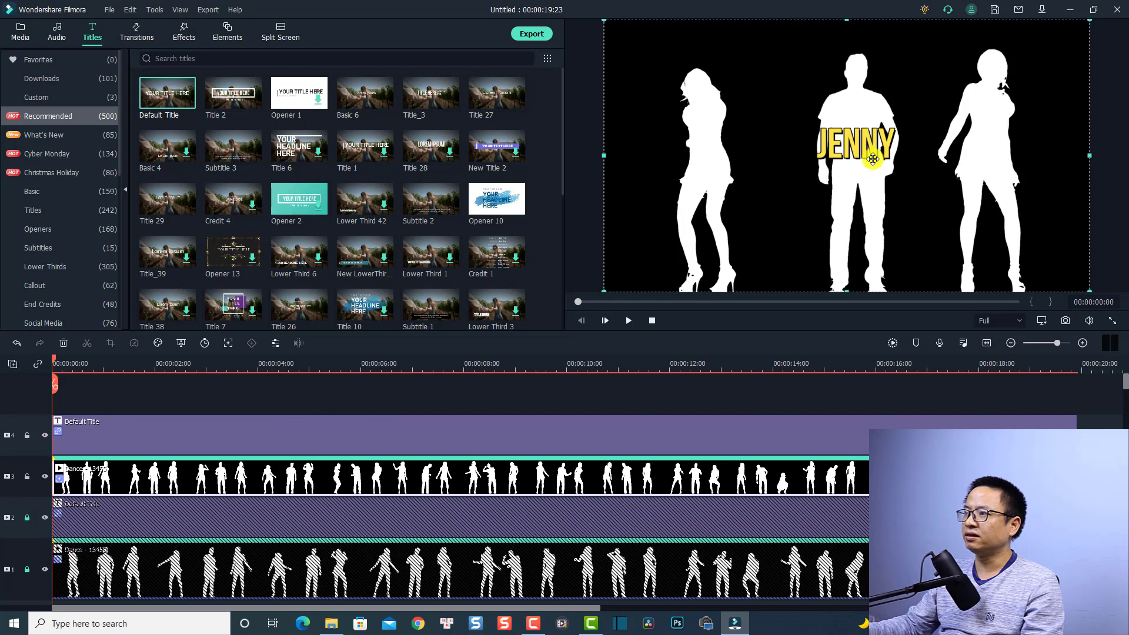
- Replace the copied title's text with 'James'
double_click(187, 433)
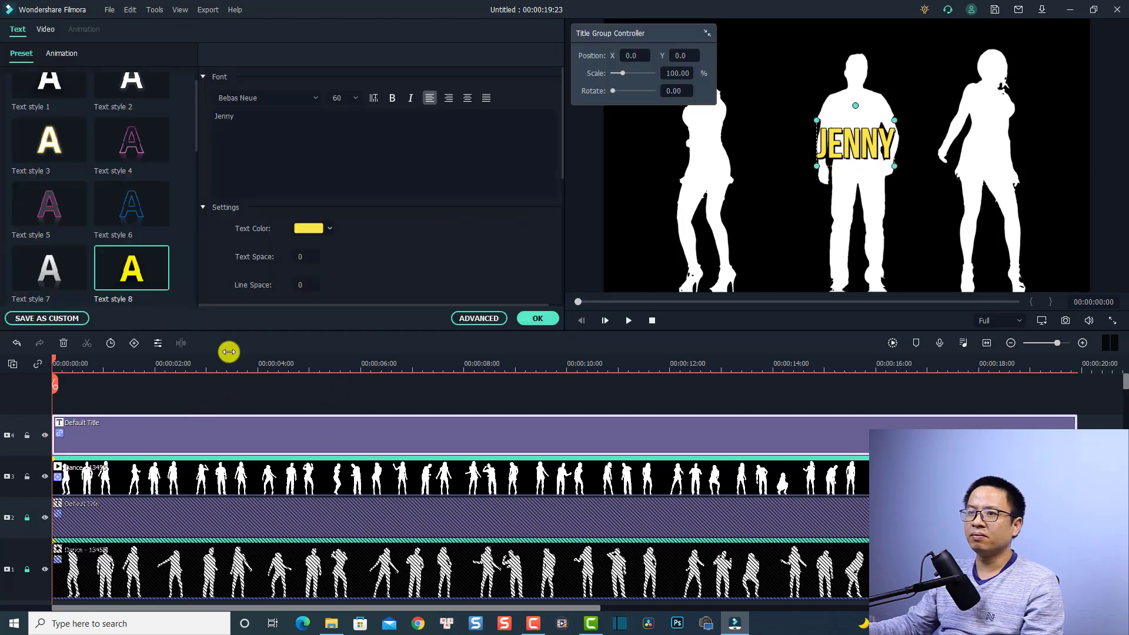
left_click(290, 145)
key("ctrl+a")
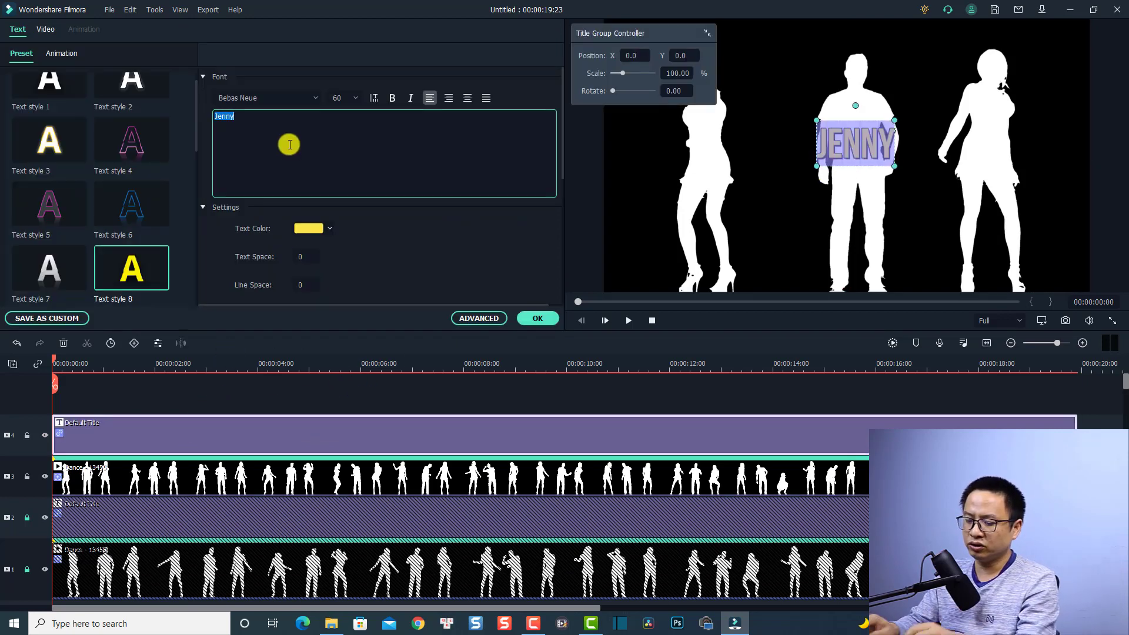
type("James")
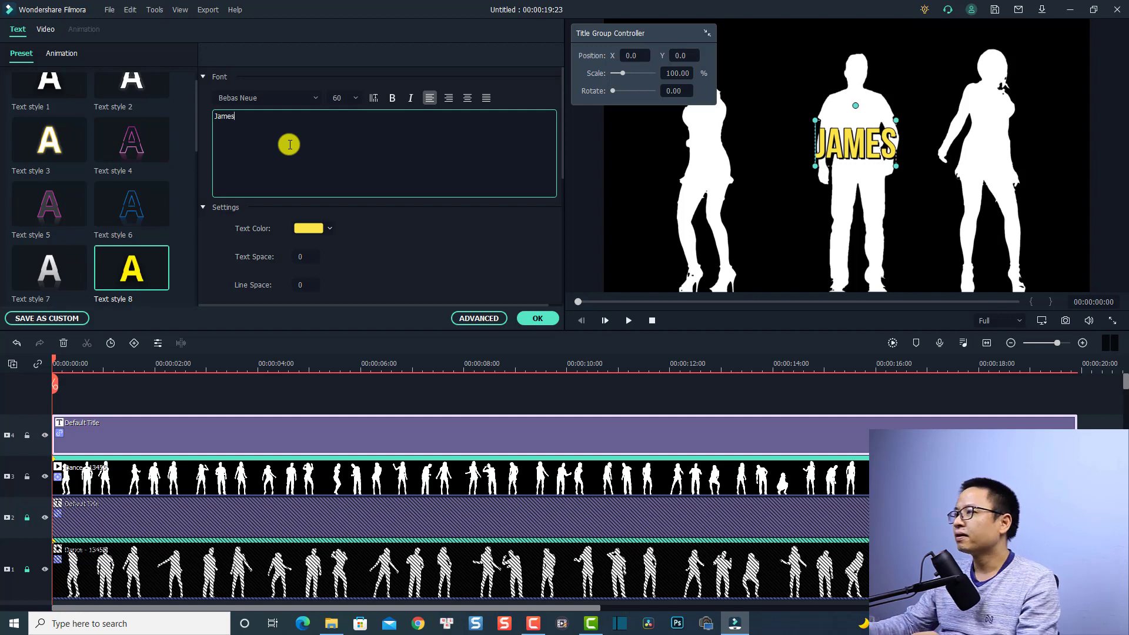
left_click(537, 318)
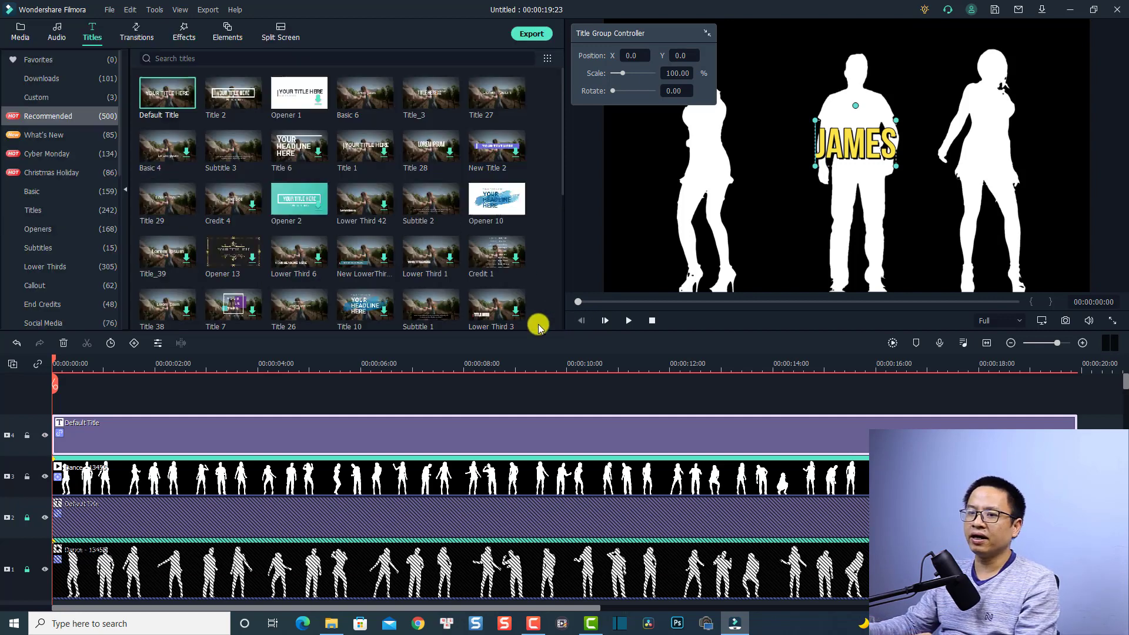
- Play the preview briefly to check the JAMES title, then stop it
left_click(171, 410)
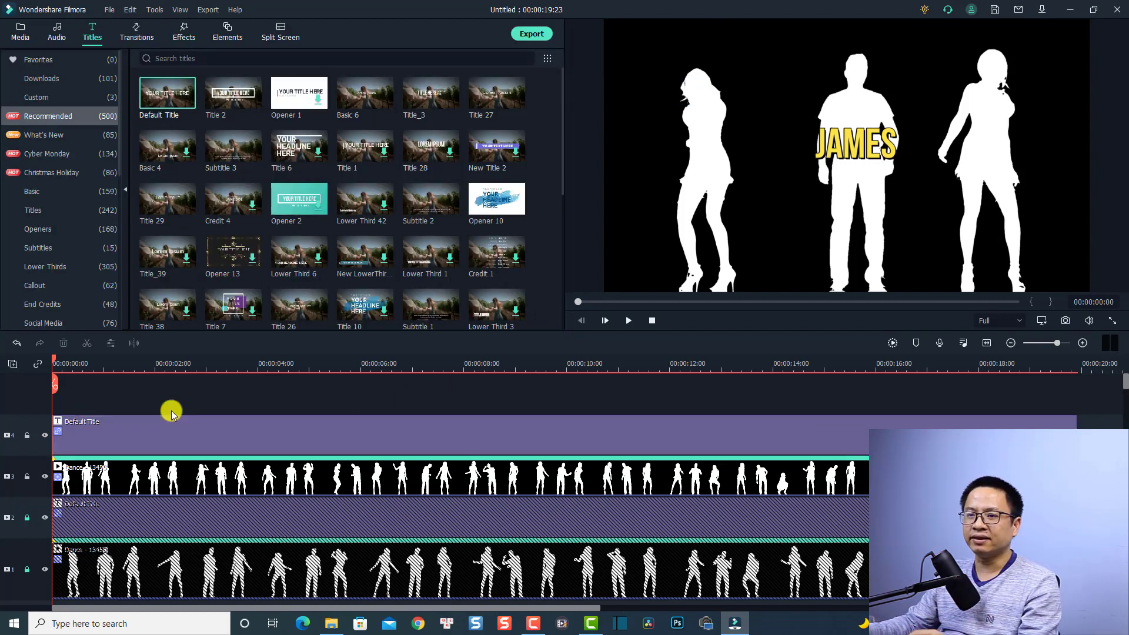
key("space")
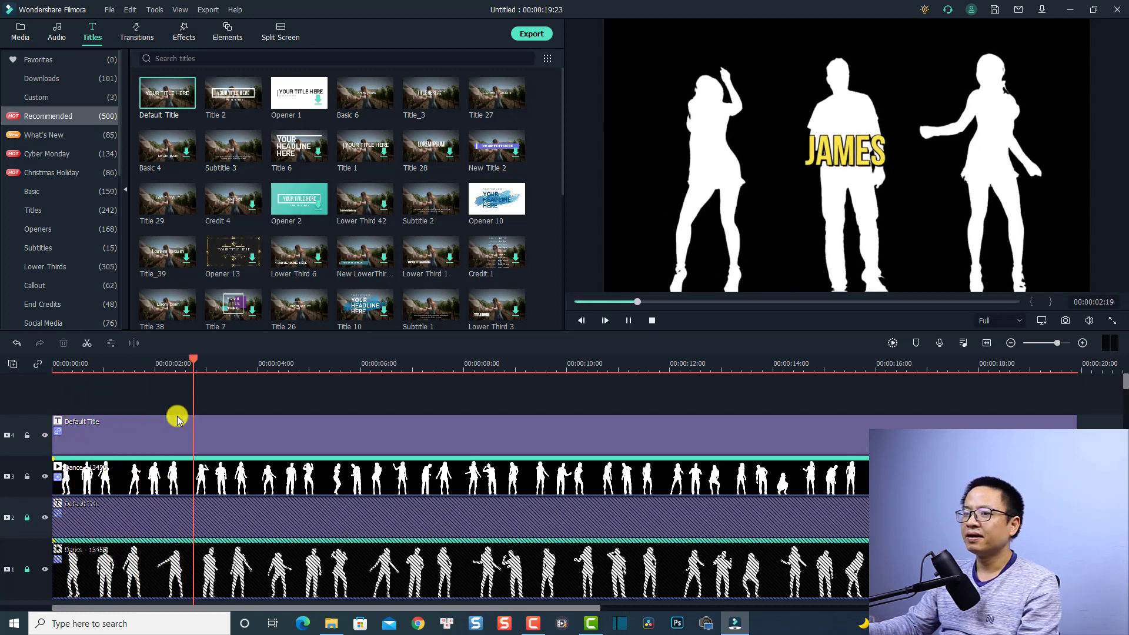
key("space")
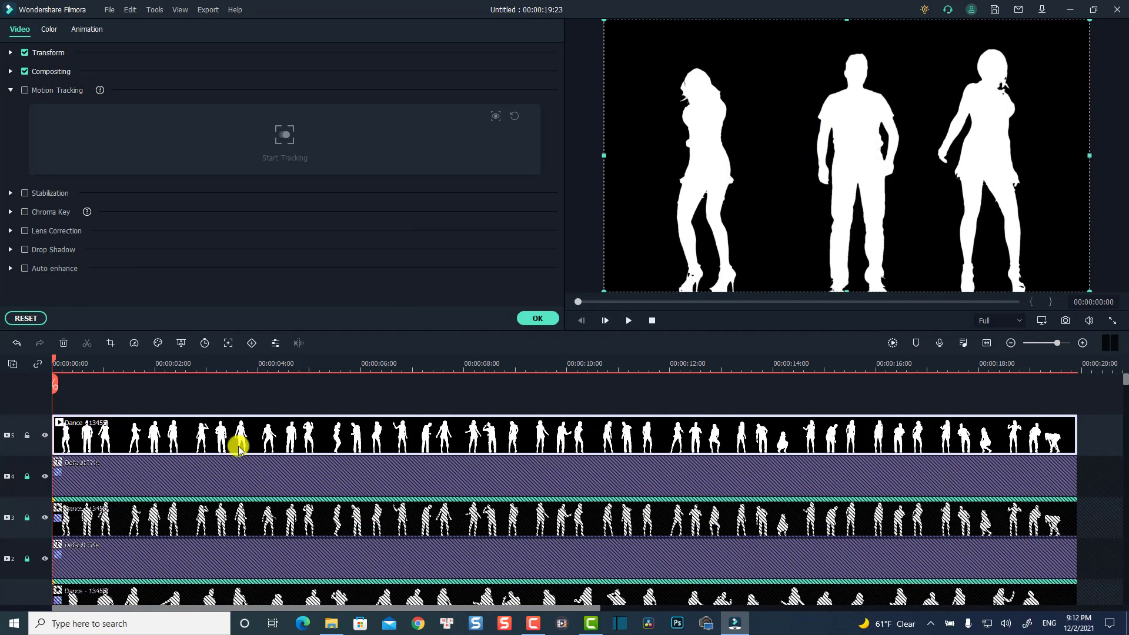
- Place a tracking box on the right dancer and run motion tracking
left_click(238, 449)
left_click_drag(846, 155, 995, 156)
left_click(284, 134)
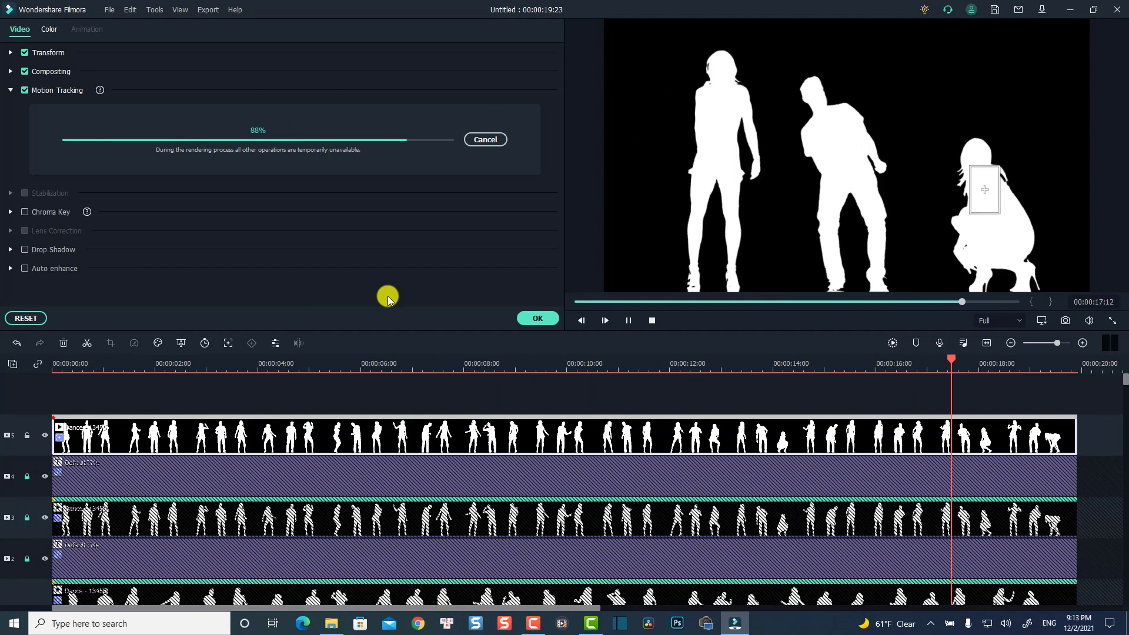
left_click(519, 319)
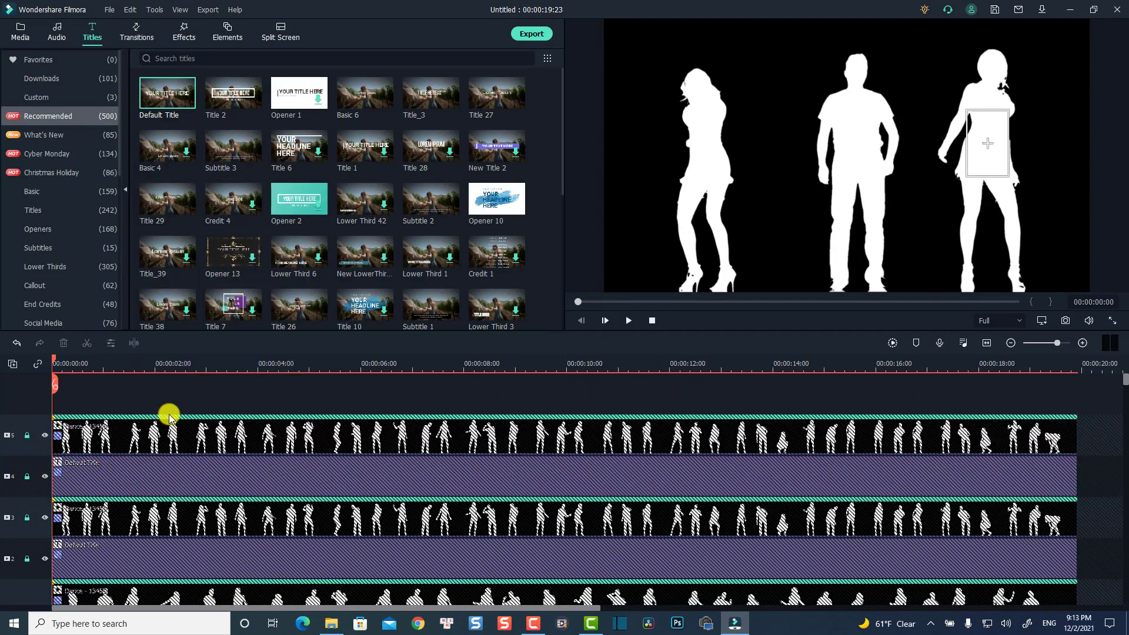
- Paste another title, attach it to the top Dance clip's tracking, and rename it JENIFER
right_click(125, 458)
double_click(121, 473)
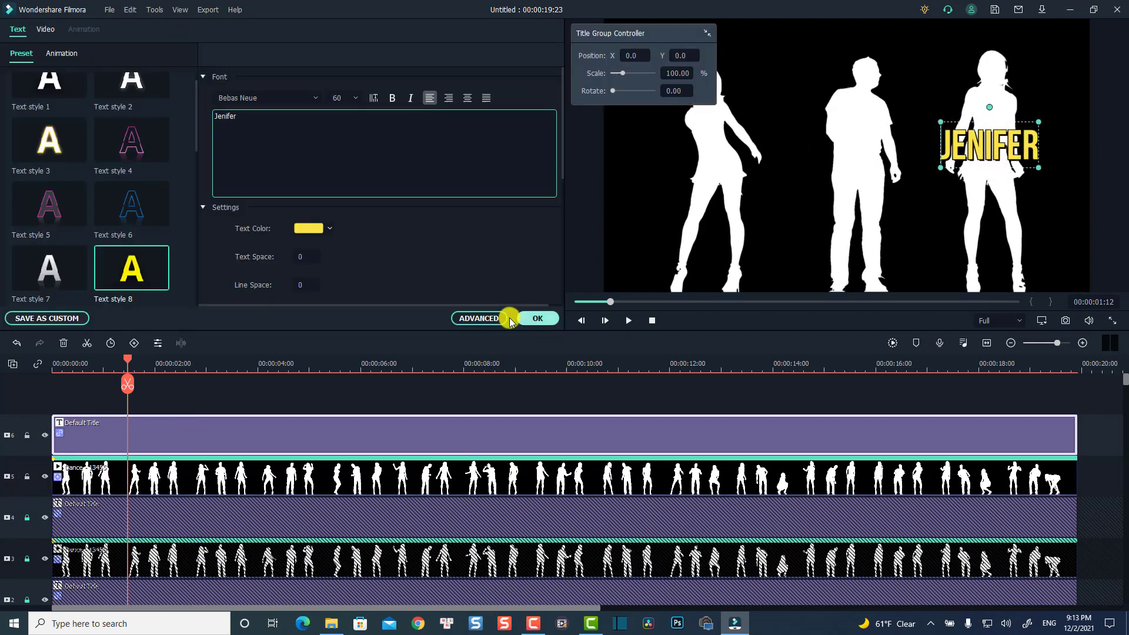
left_click(517, 318)
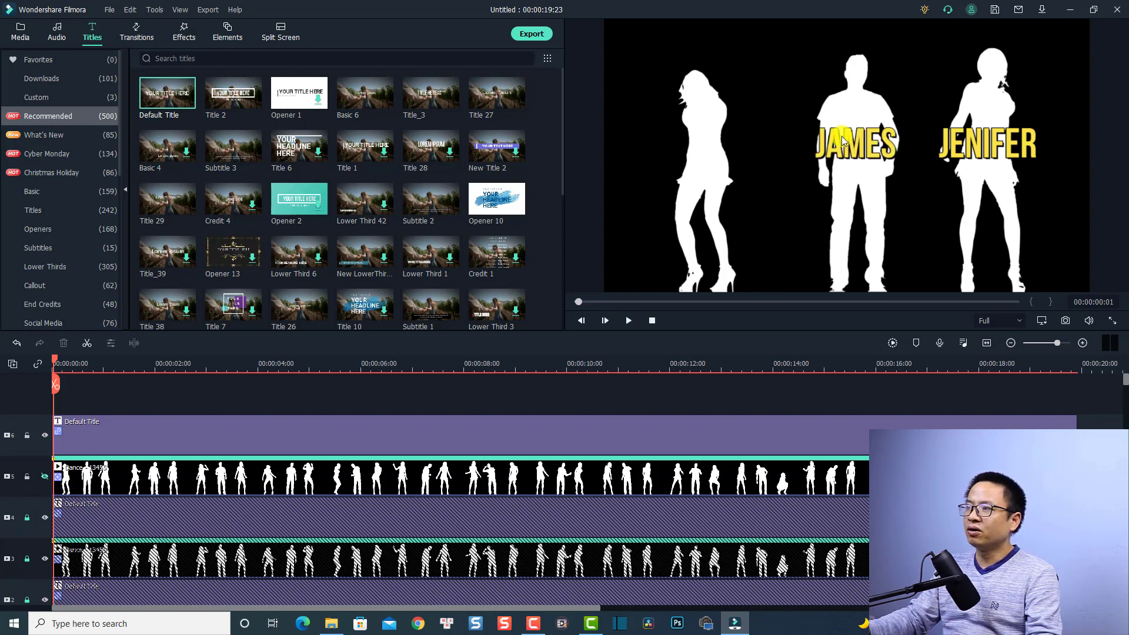
- Hide Dance track 3 so the JENNY title shows on the left dancer
scroll(114, 536, "down", 1)
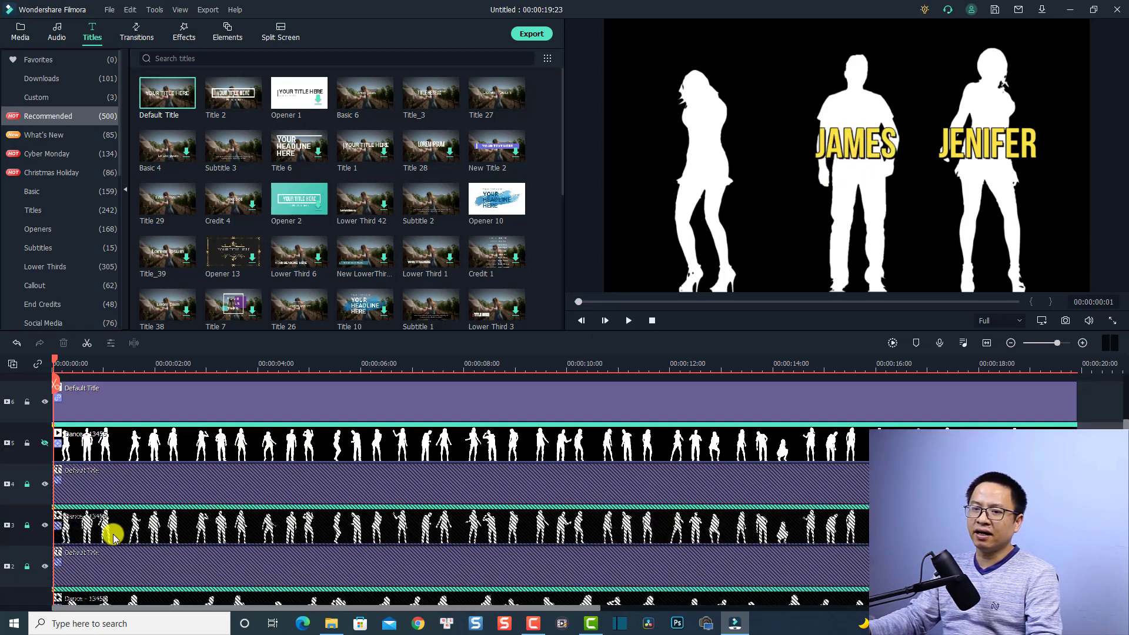
left_click(45, 525)
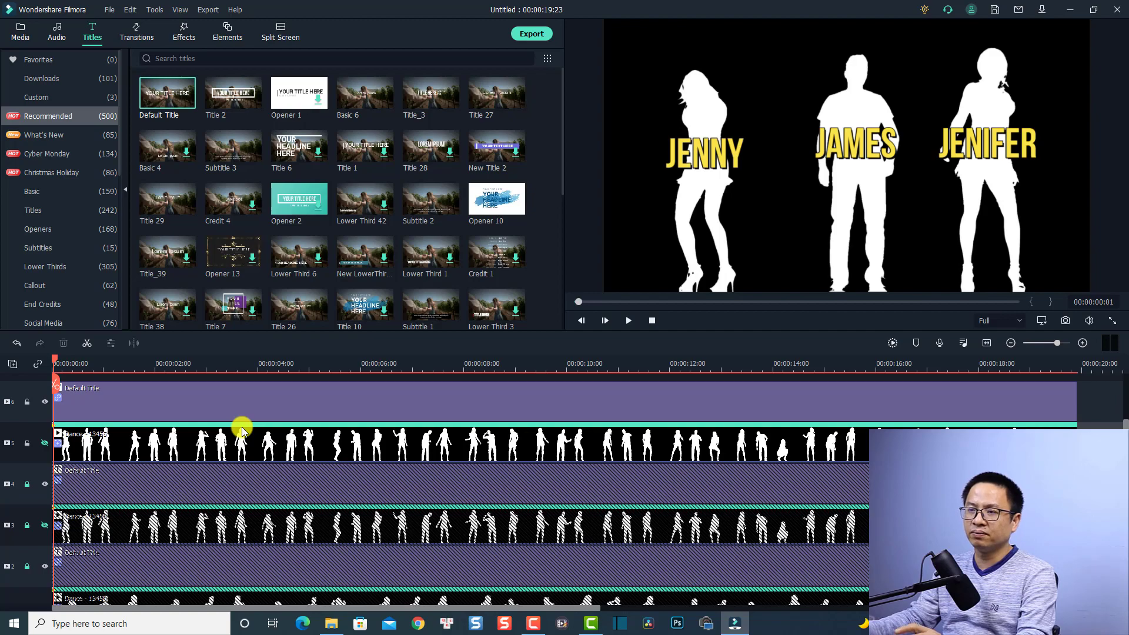
key("space")
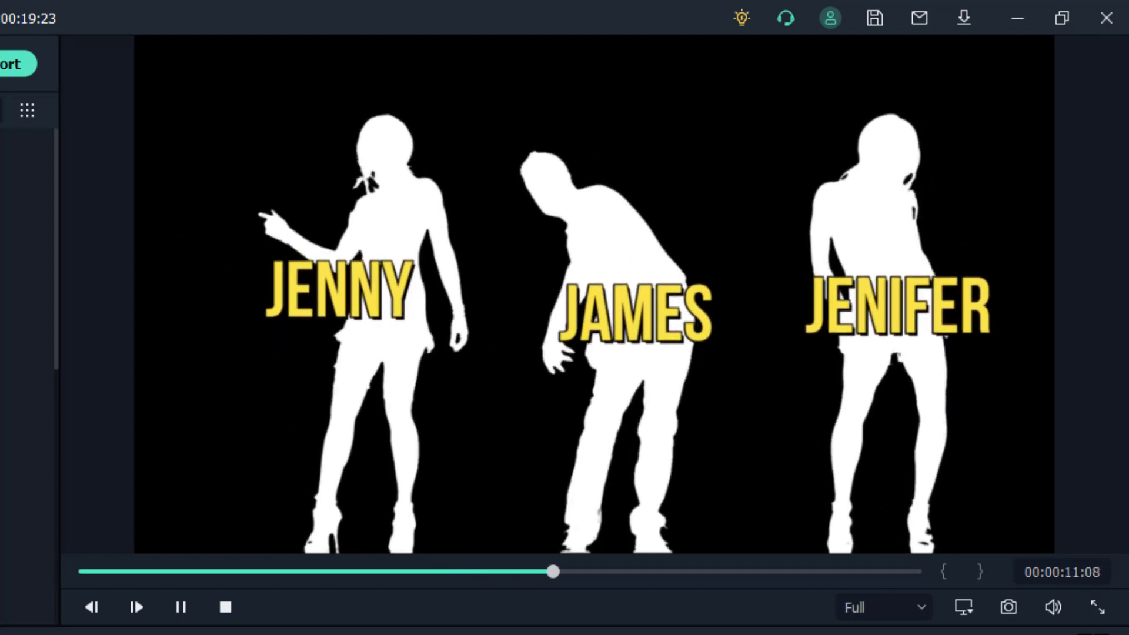
left_click(178, 603)
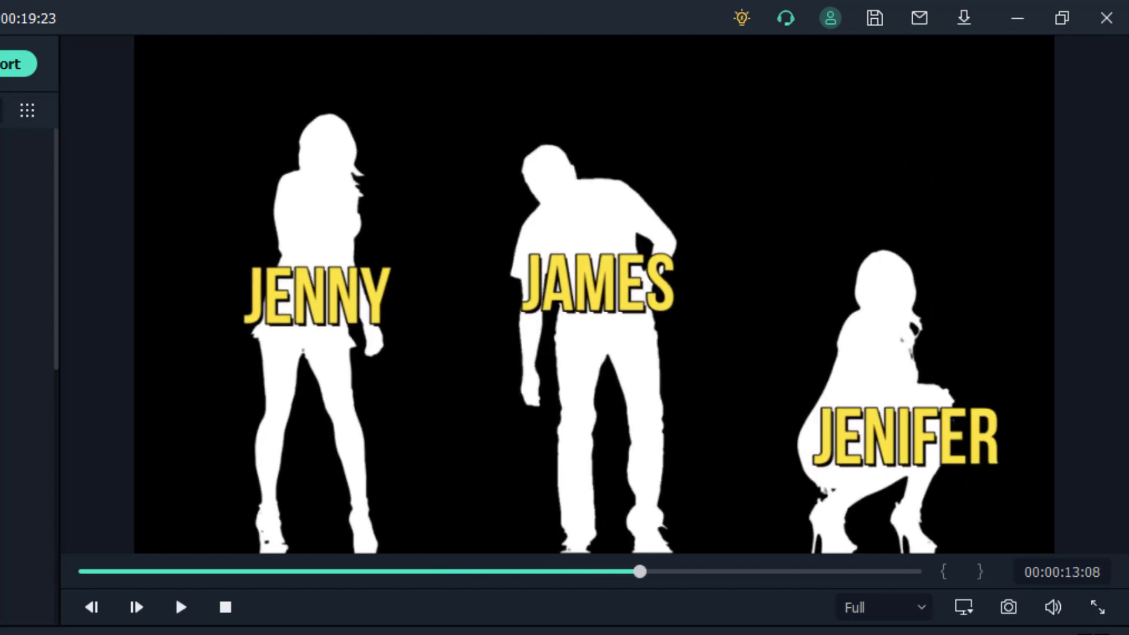